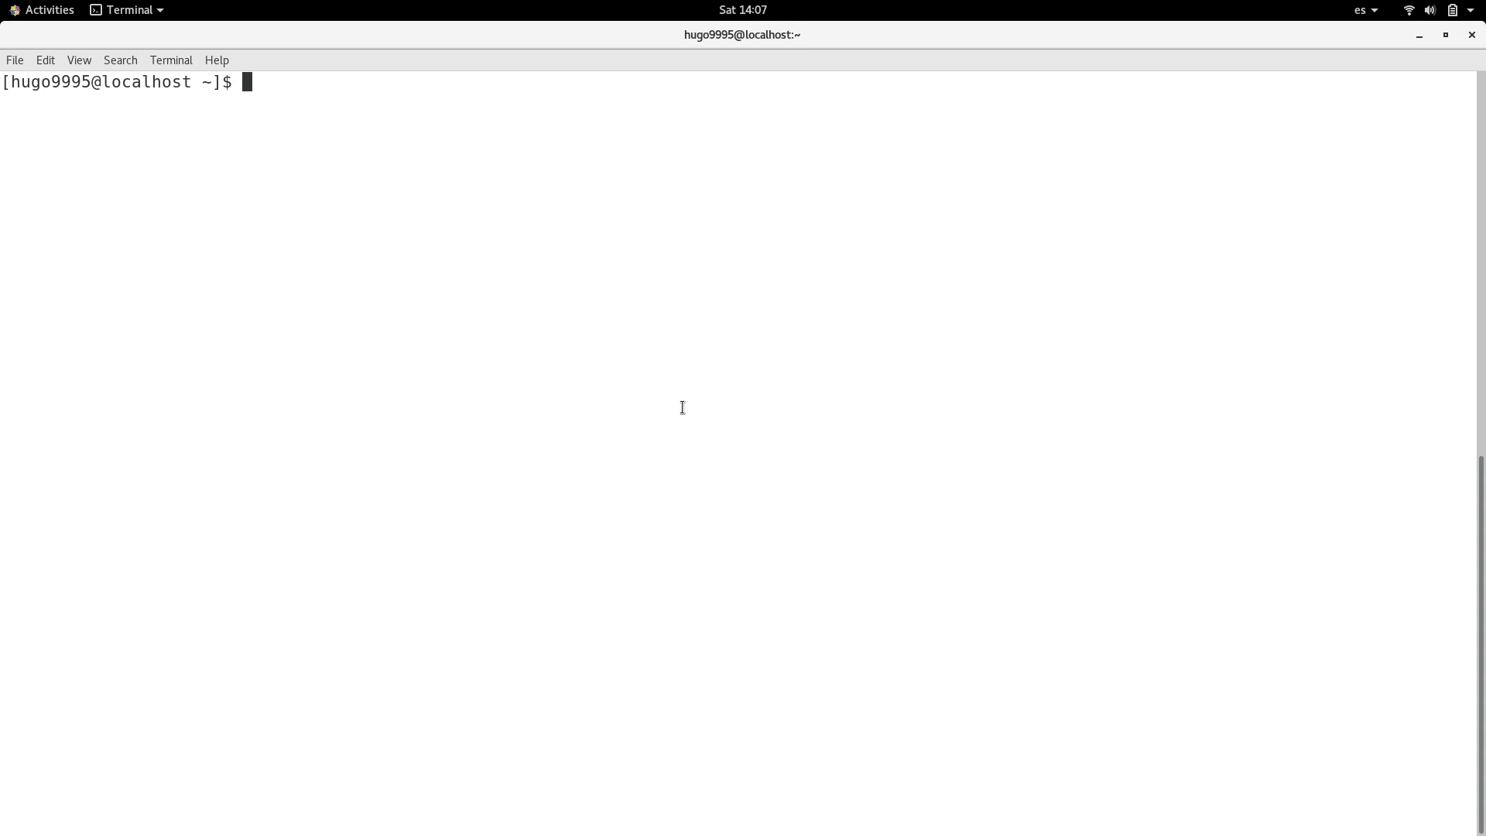
Step: Connect over SSH to 192.168.1.141 with the .ssh/id_rsa.pub identity file and the user's account, accepting the host's authenticity
text(ssh -i .sh)
key(BackSpace)
text(sh/id_rsa.pub hugo99)
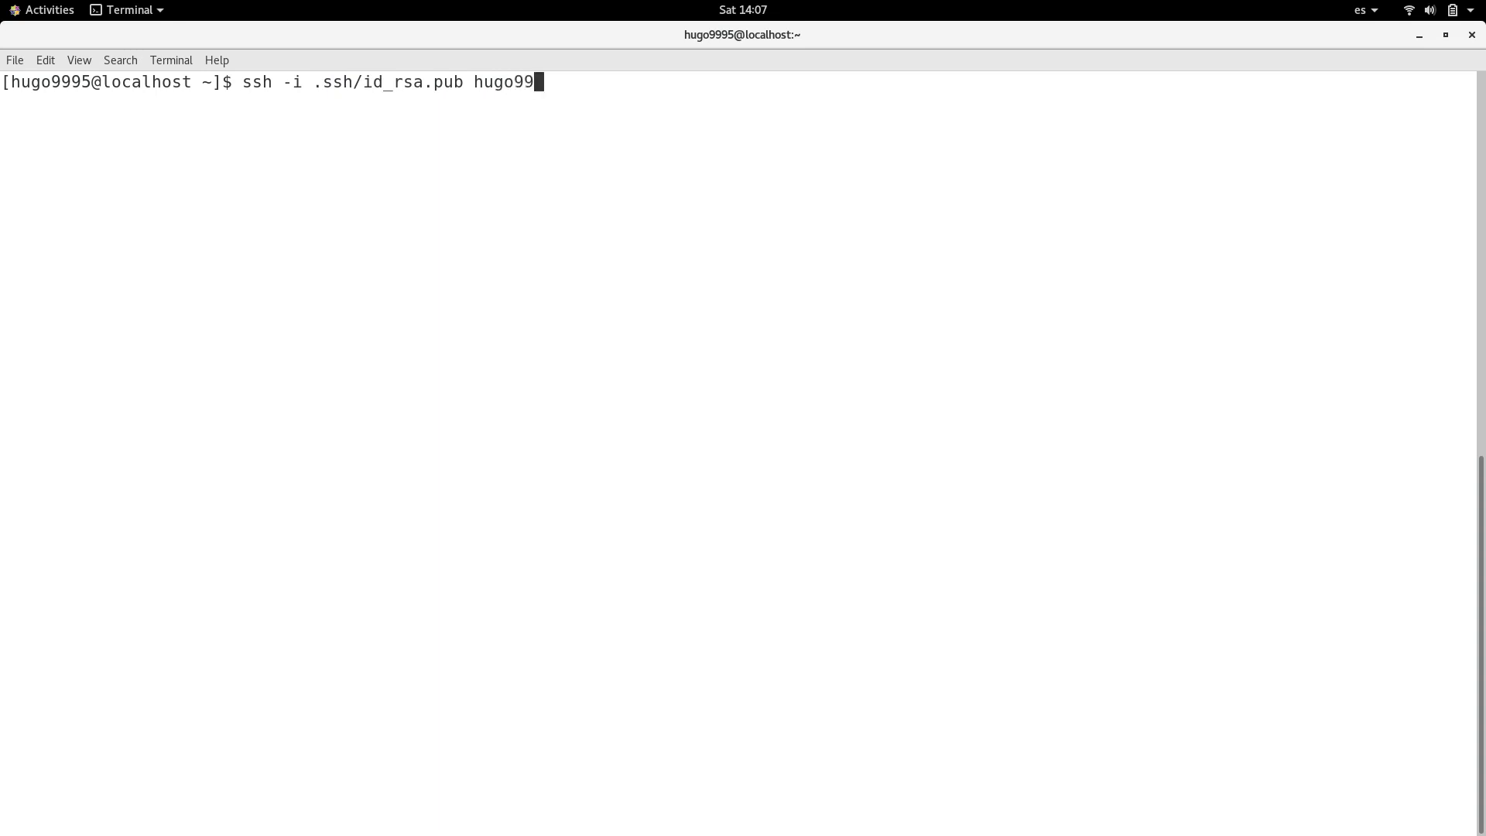
text(95@192.15)
key(BackSpace)
text(68.1.141)
key(Return)
text(yes)
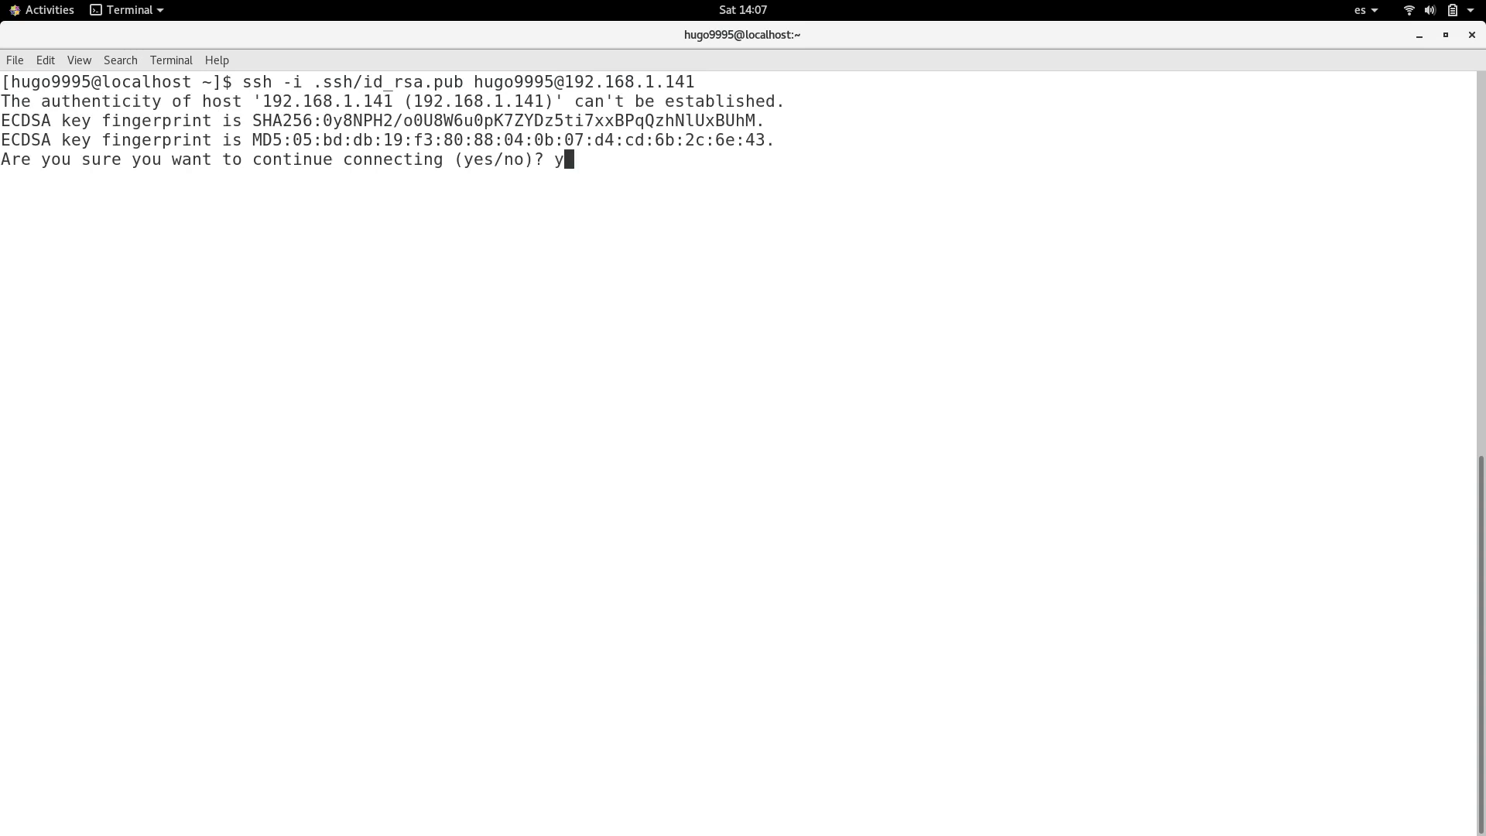
key(Return)
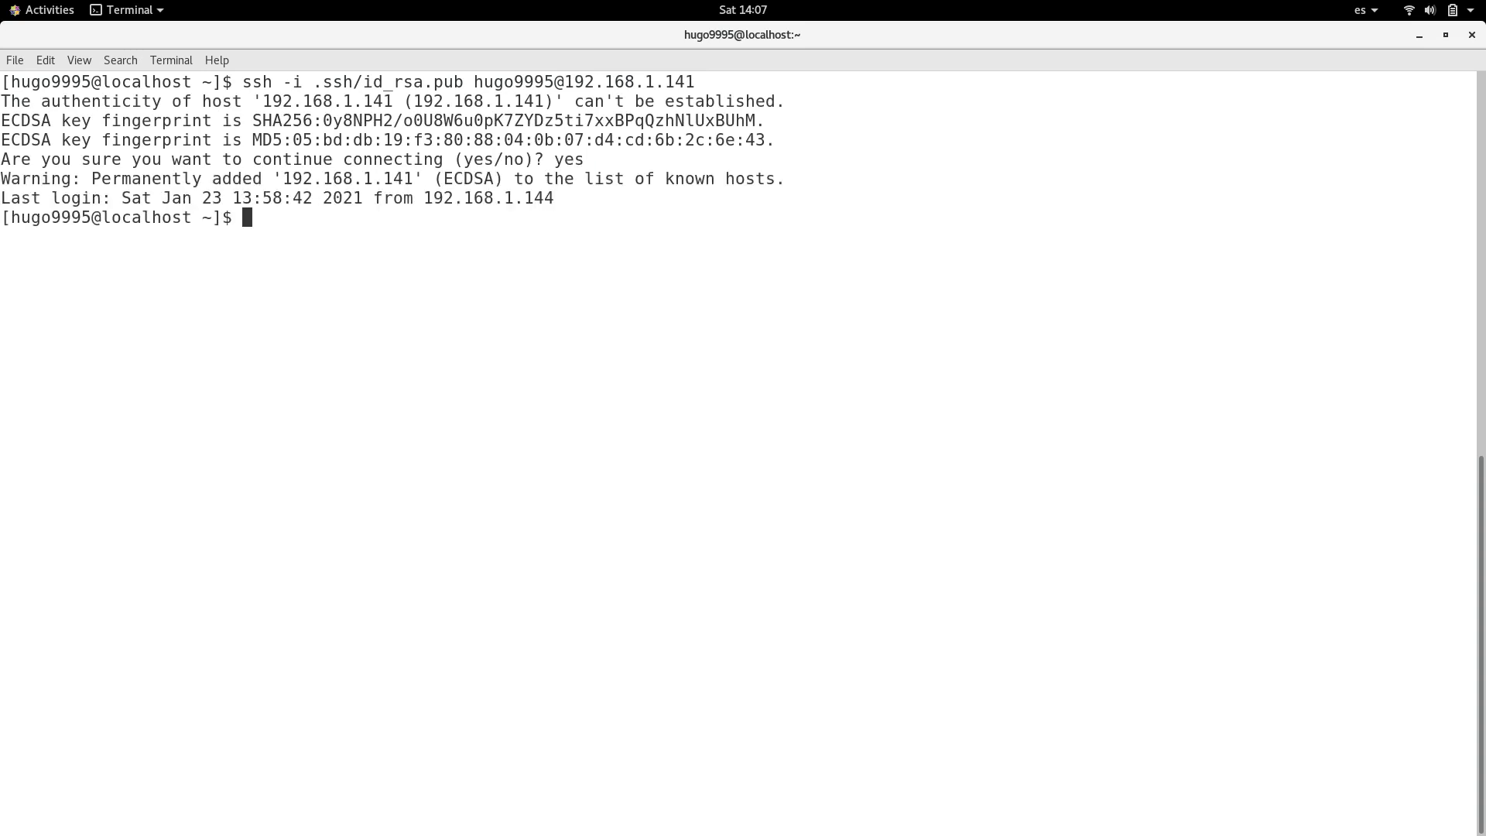
Step: Exit the remote SSH session and return to the local shell
text(exit)
key(BackSpace)
key(BackSpace)
key(BackSpace)
key(BackSpace)
key(Return)
key(Return)
text(exit)
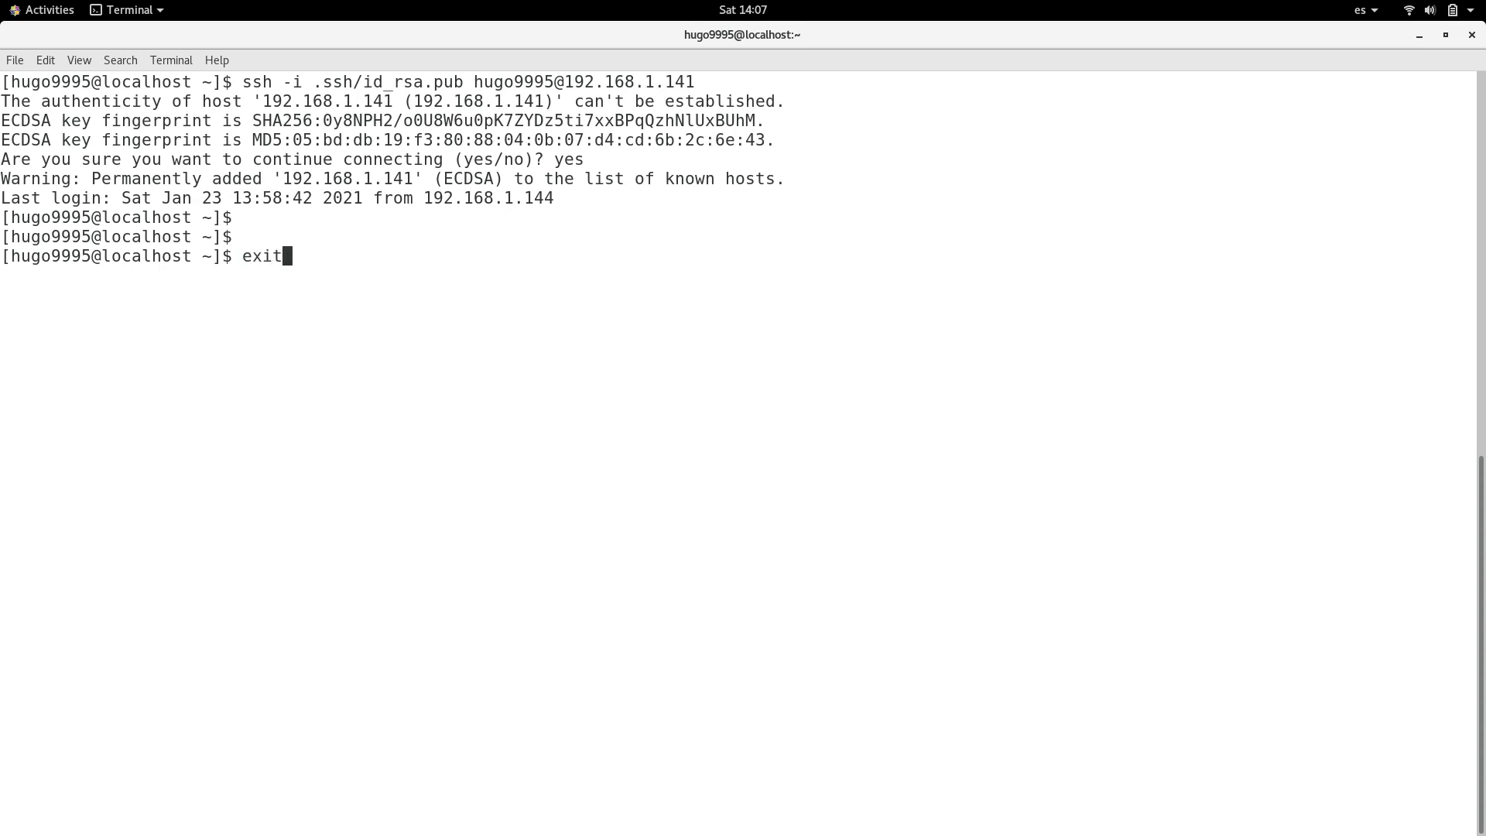
key(Return)
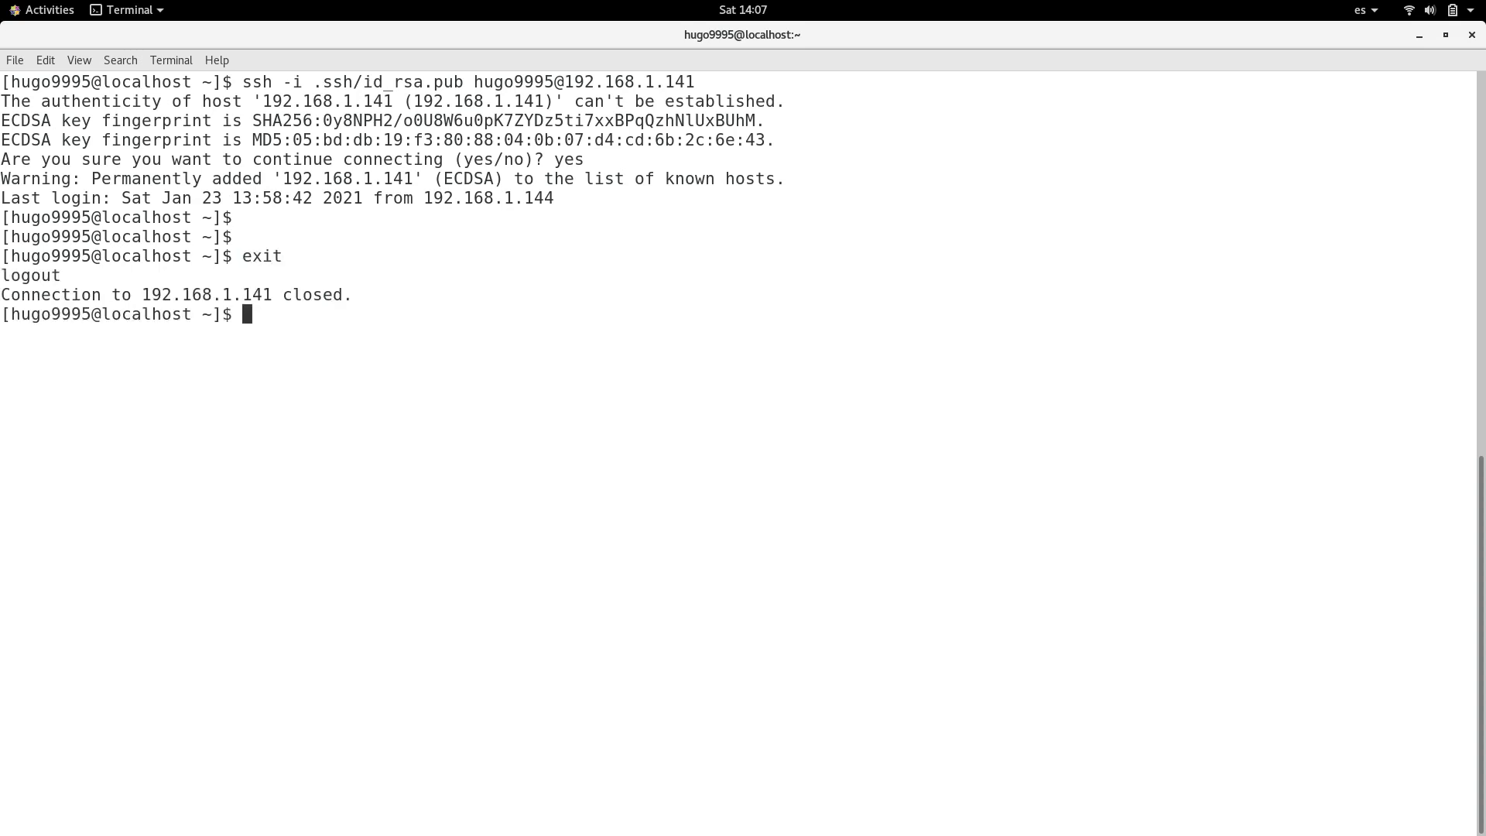
Step: Change to the .ssh directory in the home folder and list its files in long format
text(cd .ssh)
key(Return)
text(ll)
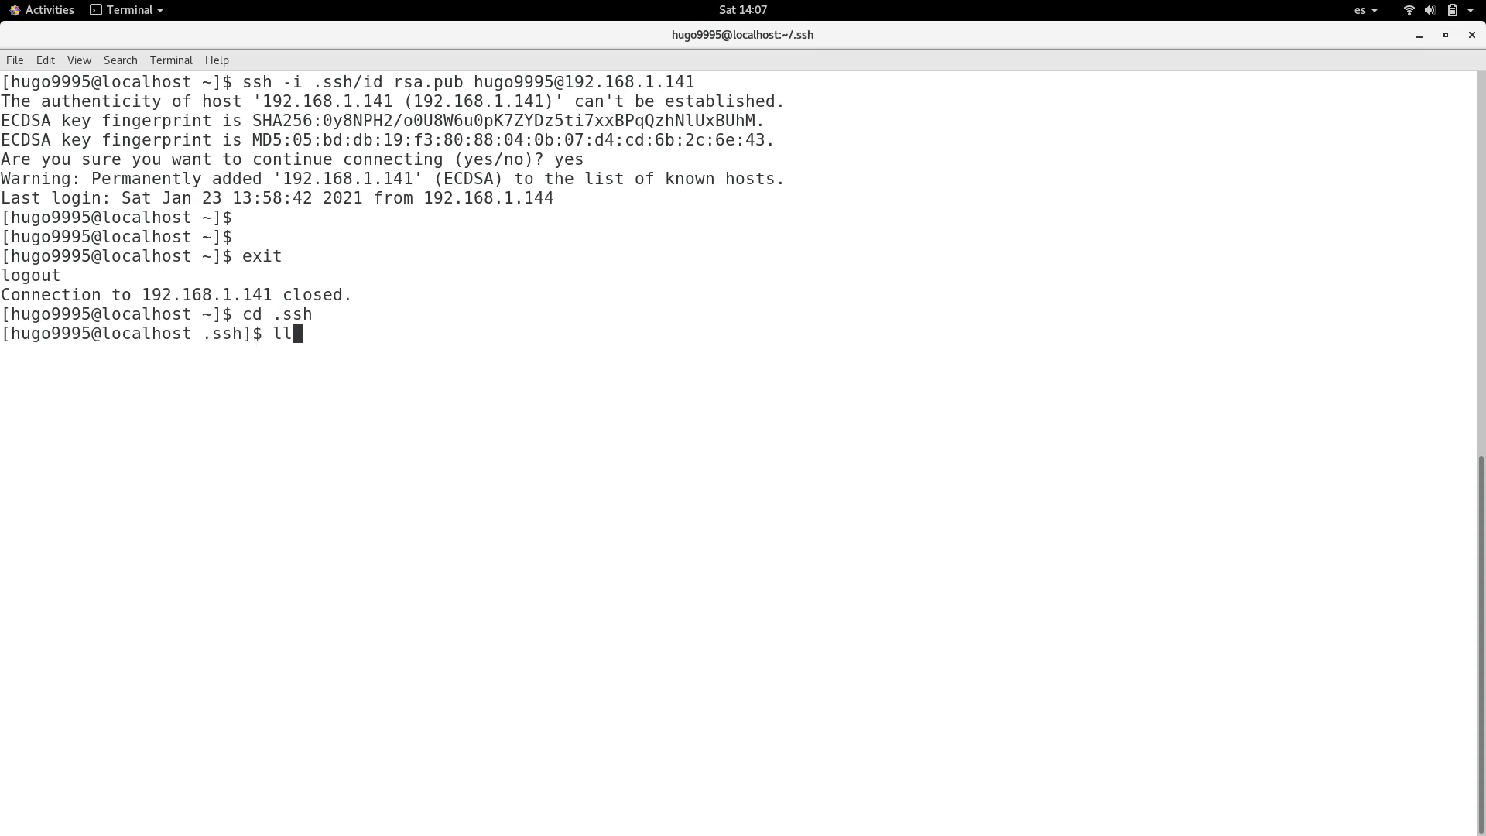
key(Return)
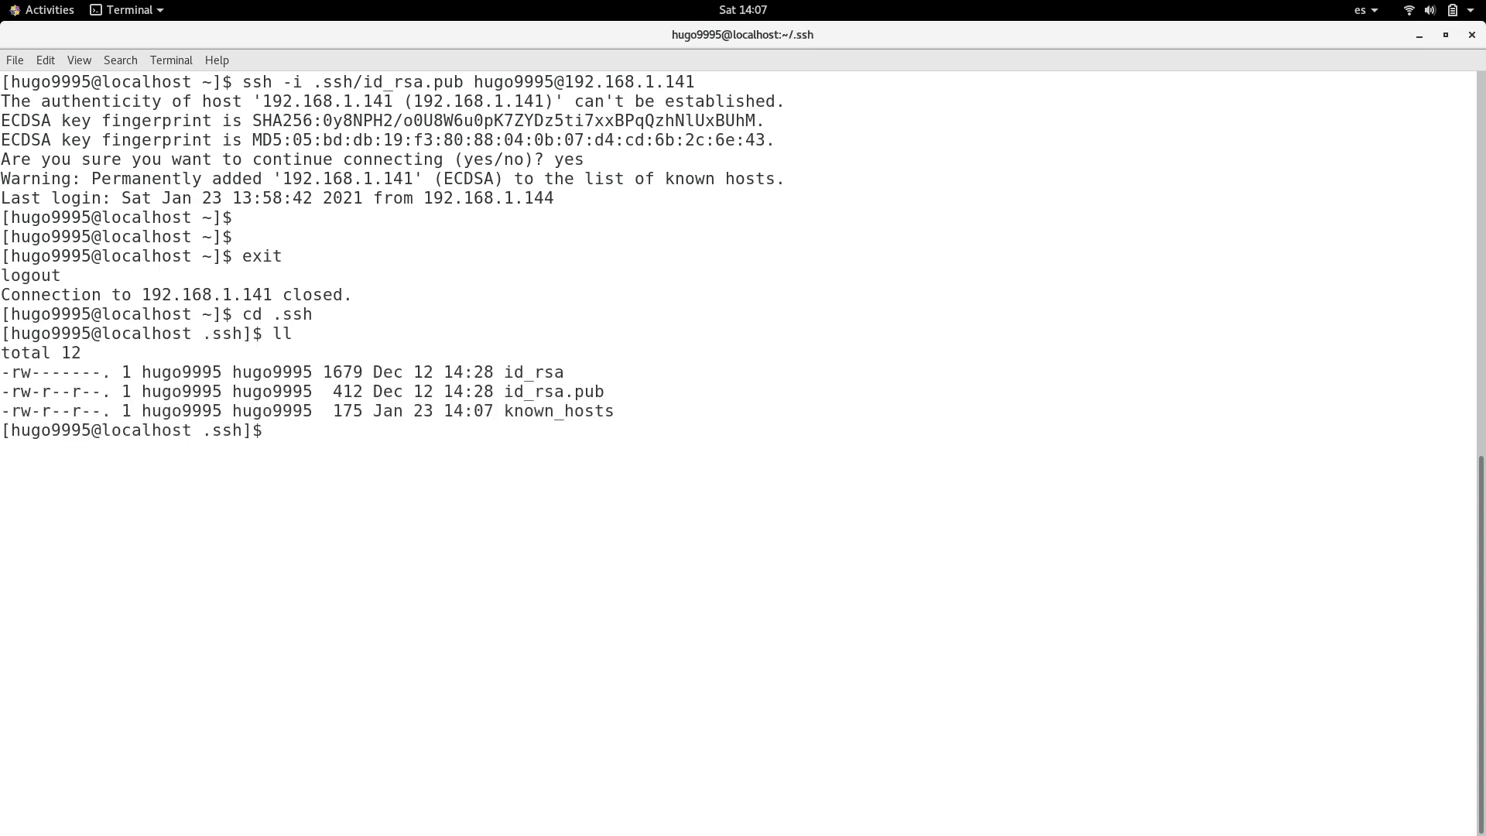
Step: Display the contents of known_hosts and examine the entry for 192.168.1.141
text(cat kn)
key(Tab)
key(Return)
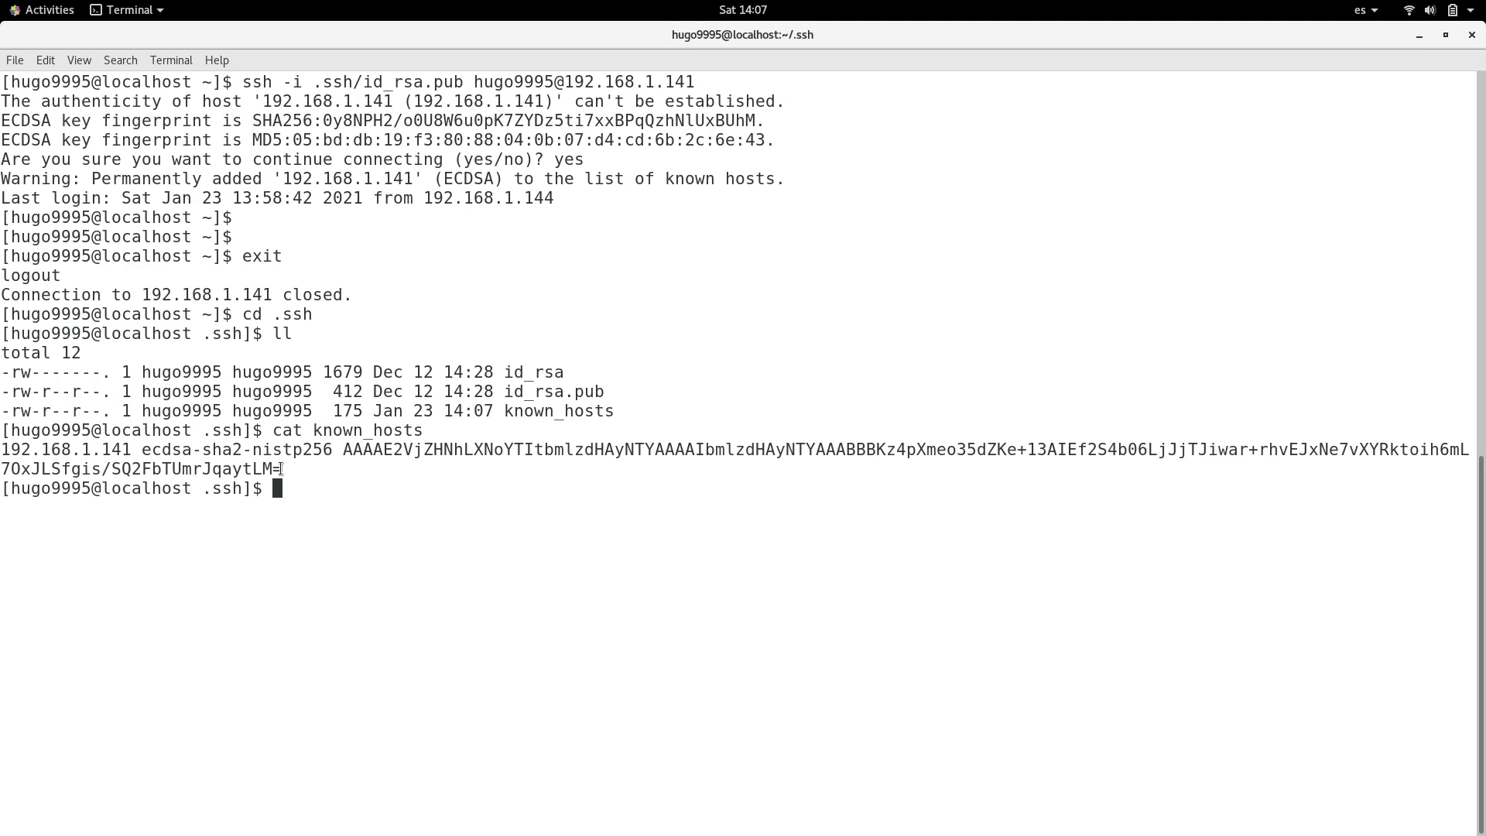
drag(285, 470, 2, 451)
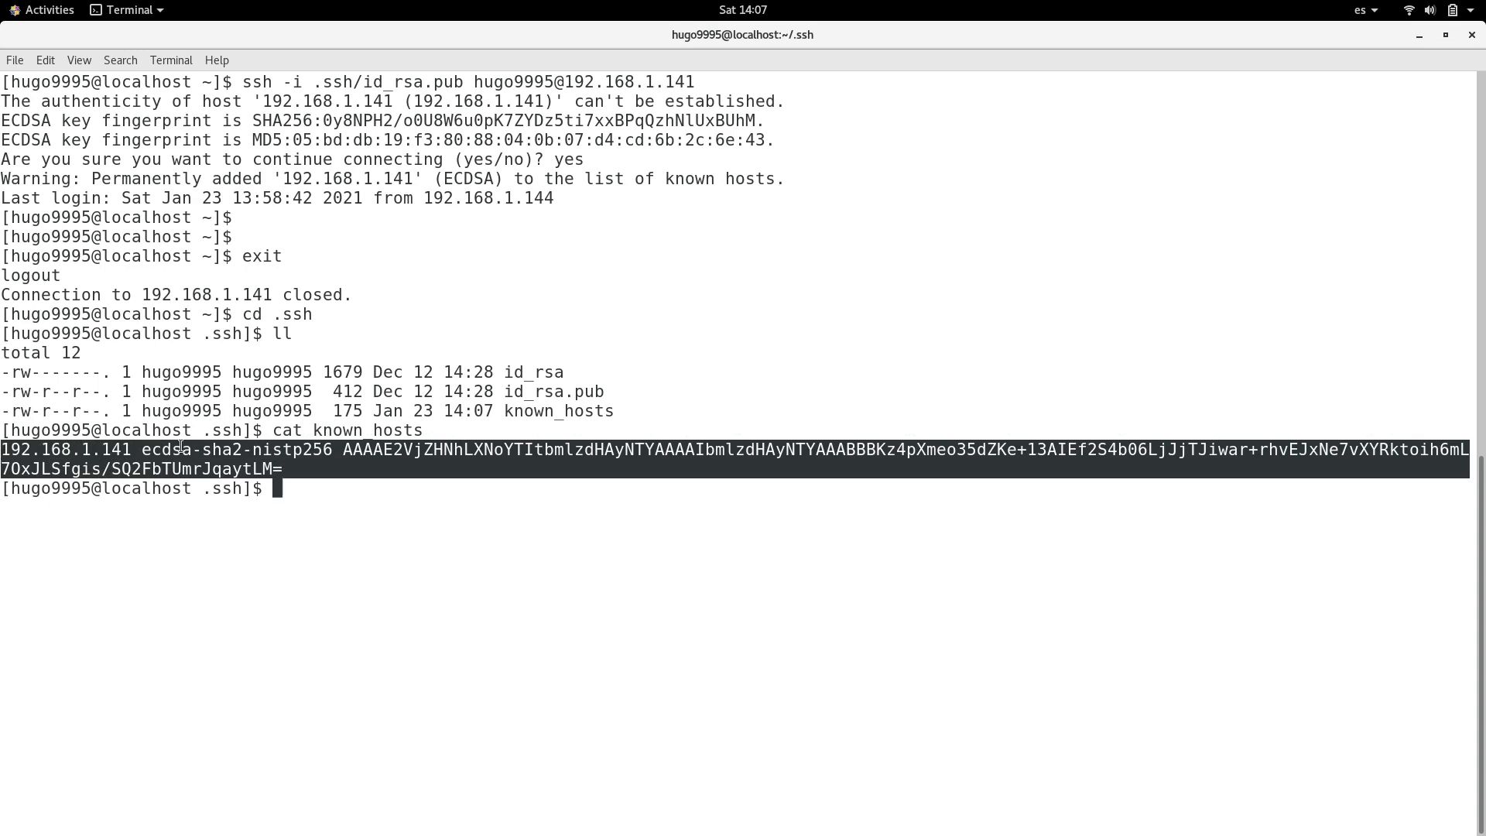
click(197, 452)
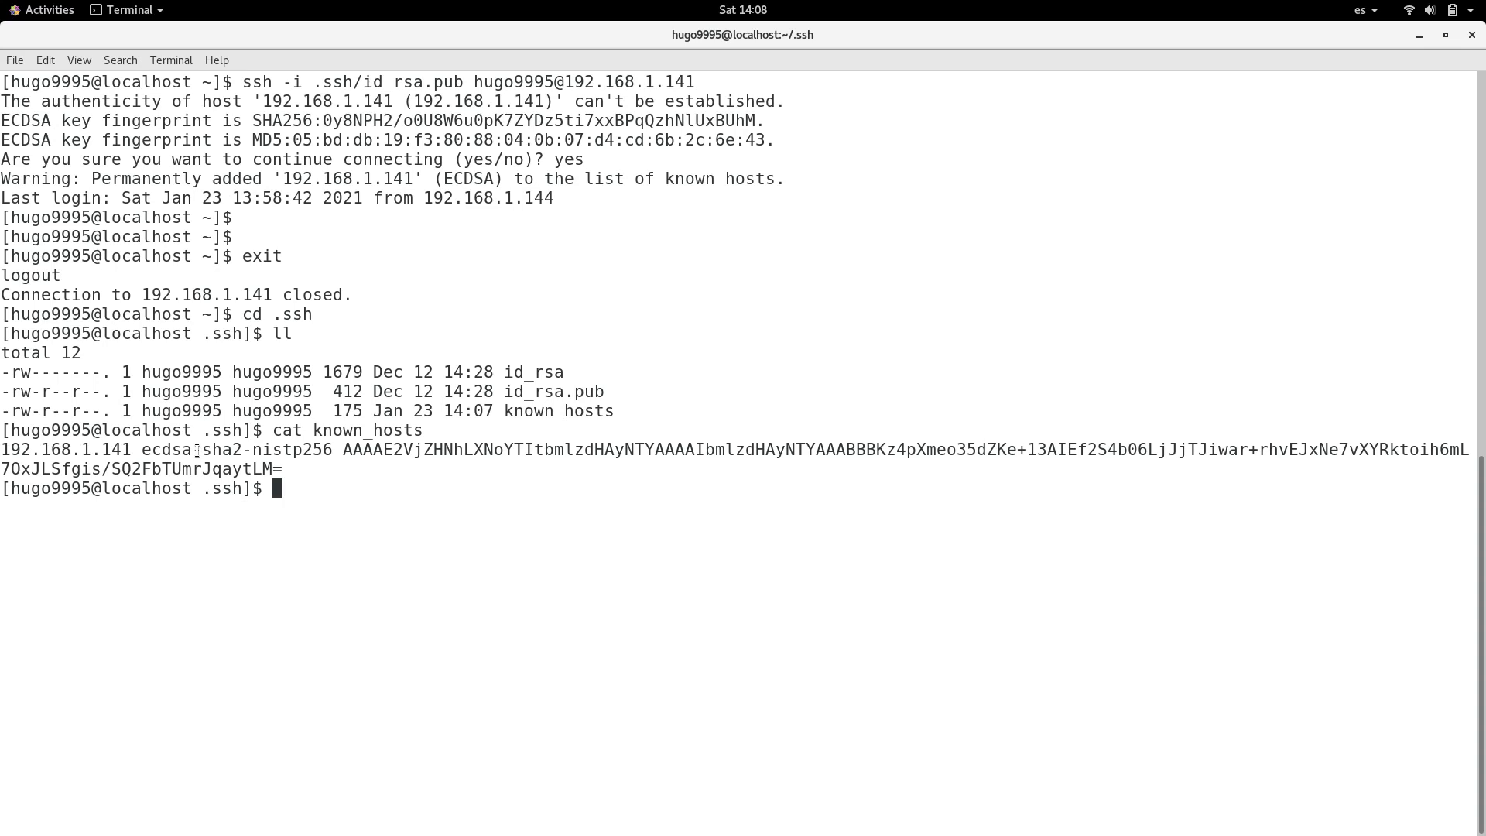
Step: Print the current working directory and change to /var/lib/jenkins/
text(pwd)
key(Return)
text(cd /)
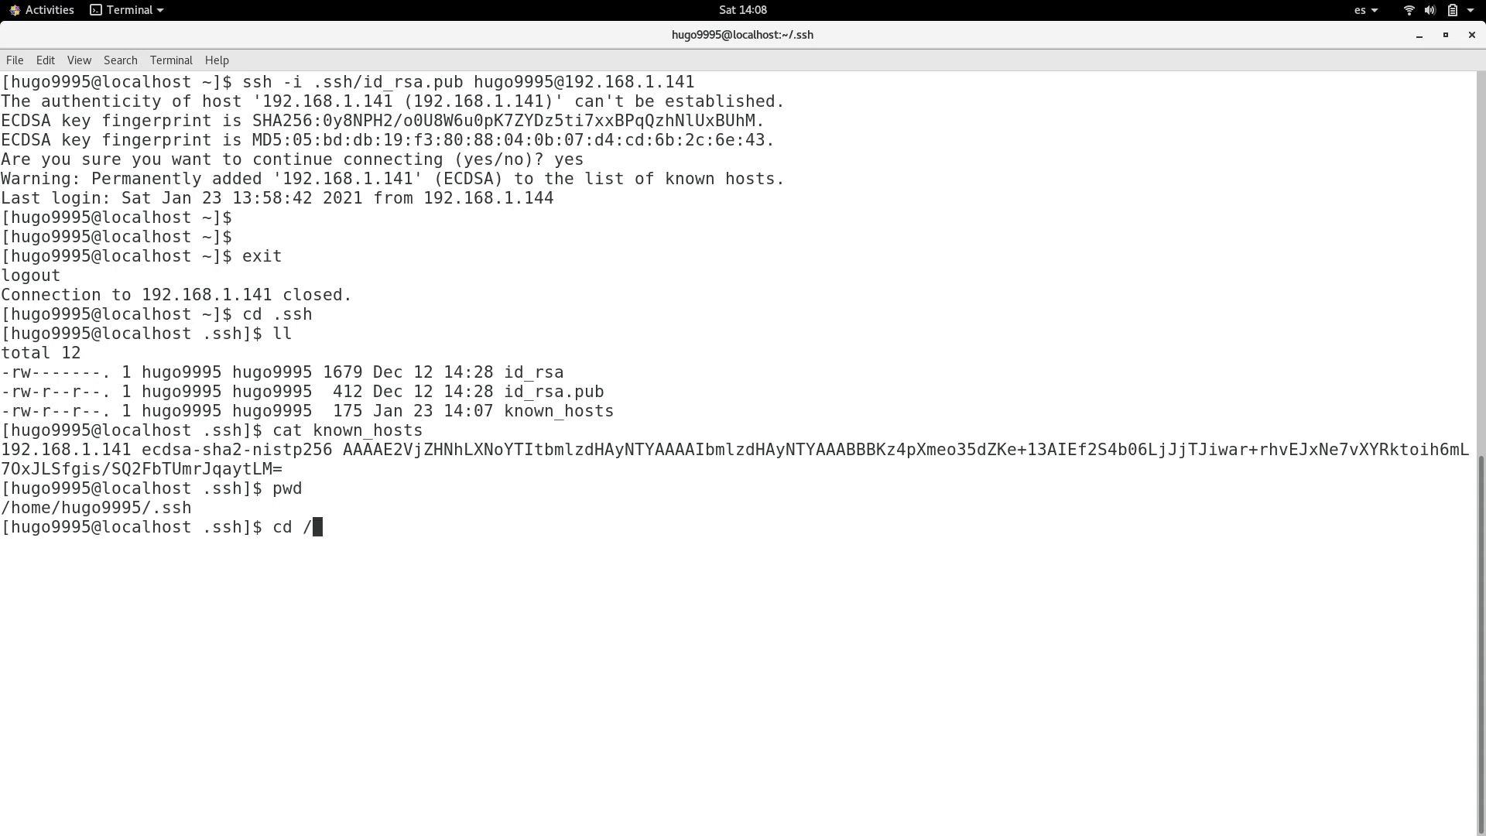
text(var/lib/je)
key(Tab)
key(Return)
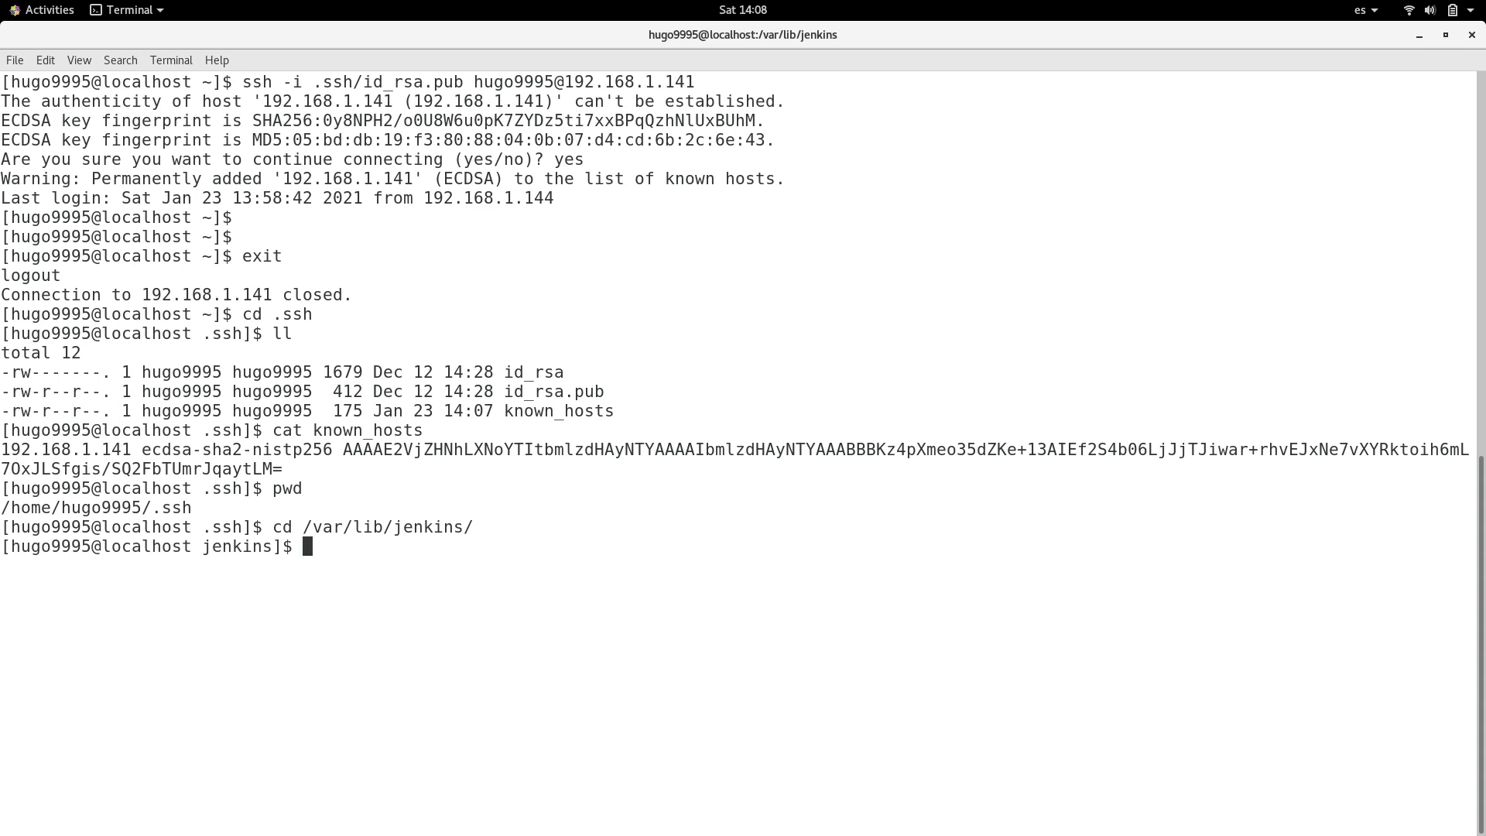
Step: Try to create a .ssh directory in /var/lib/jenkins as the regular user
text(mkidr .ssh)
key(Return)
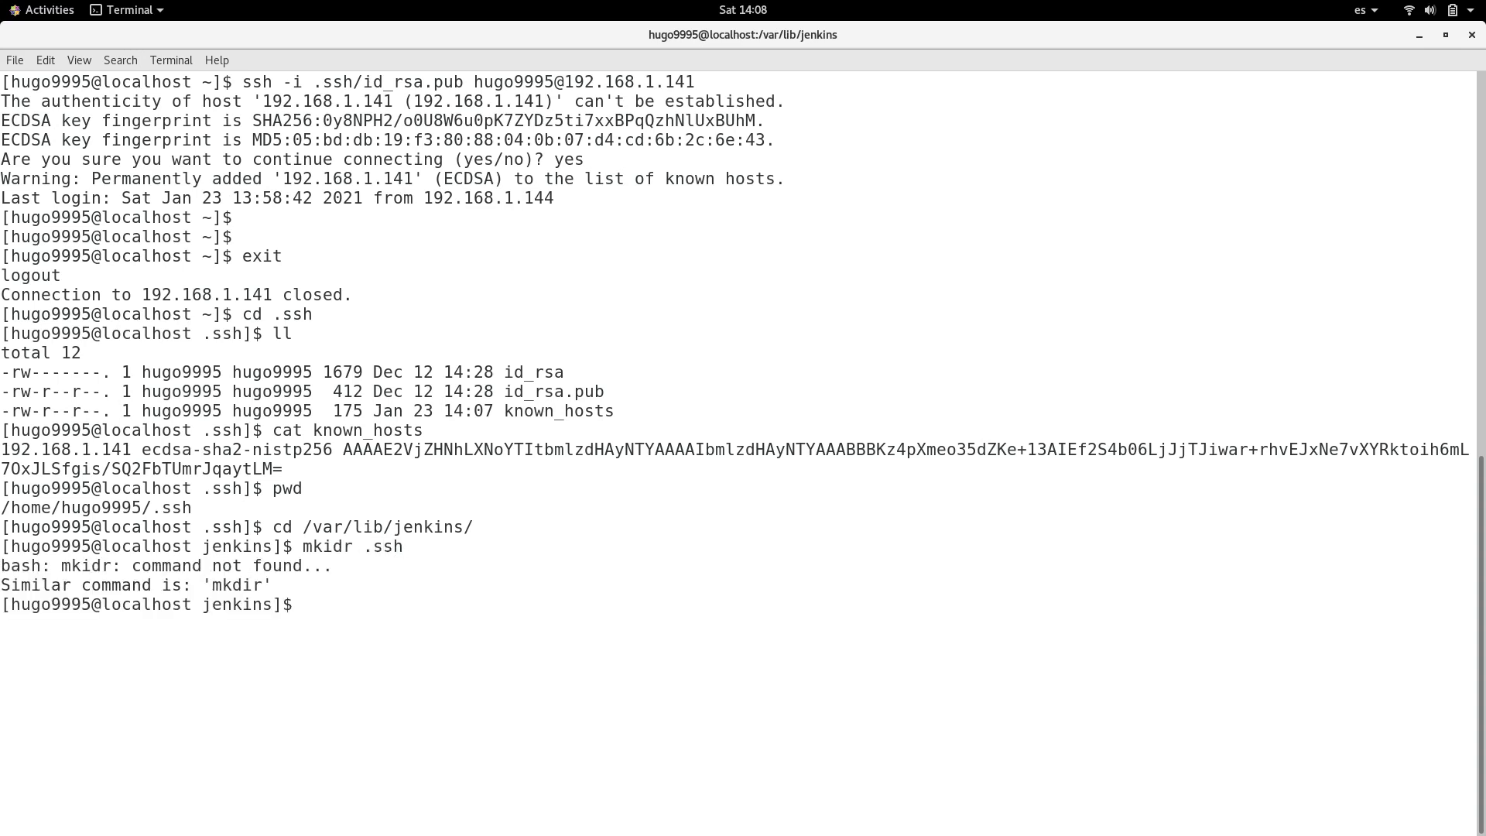
text(mkdir .ssh)
key(Return)
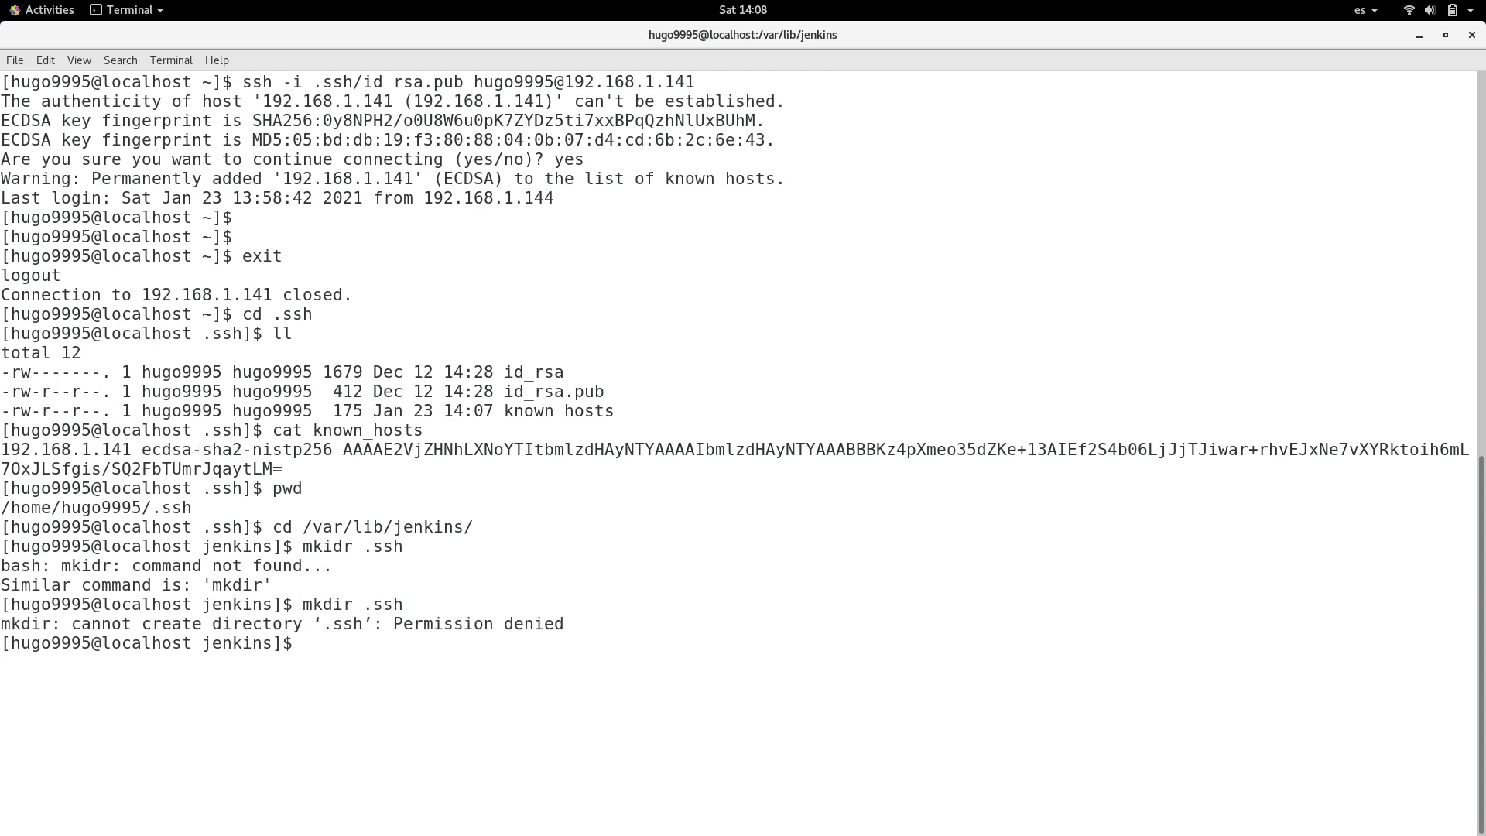
Step: Create the .ssh directory in /var/lib/jenkins with sudo, entering the account password
text(sudo mkdir .ssh)
key(Return)
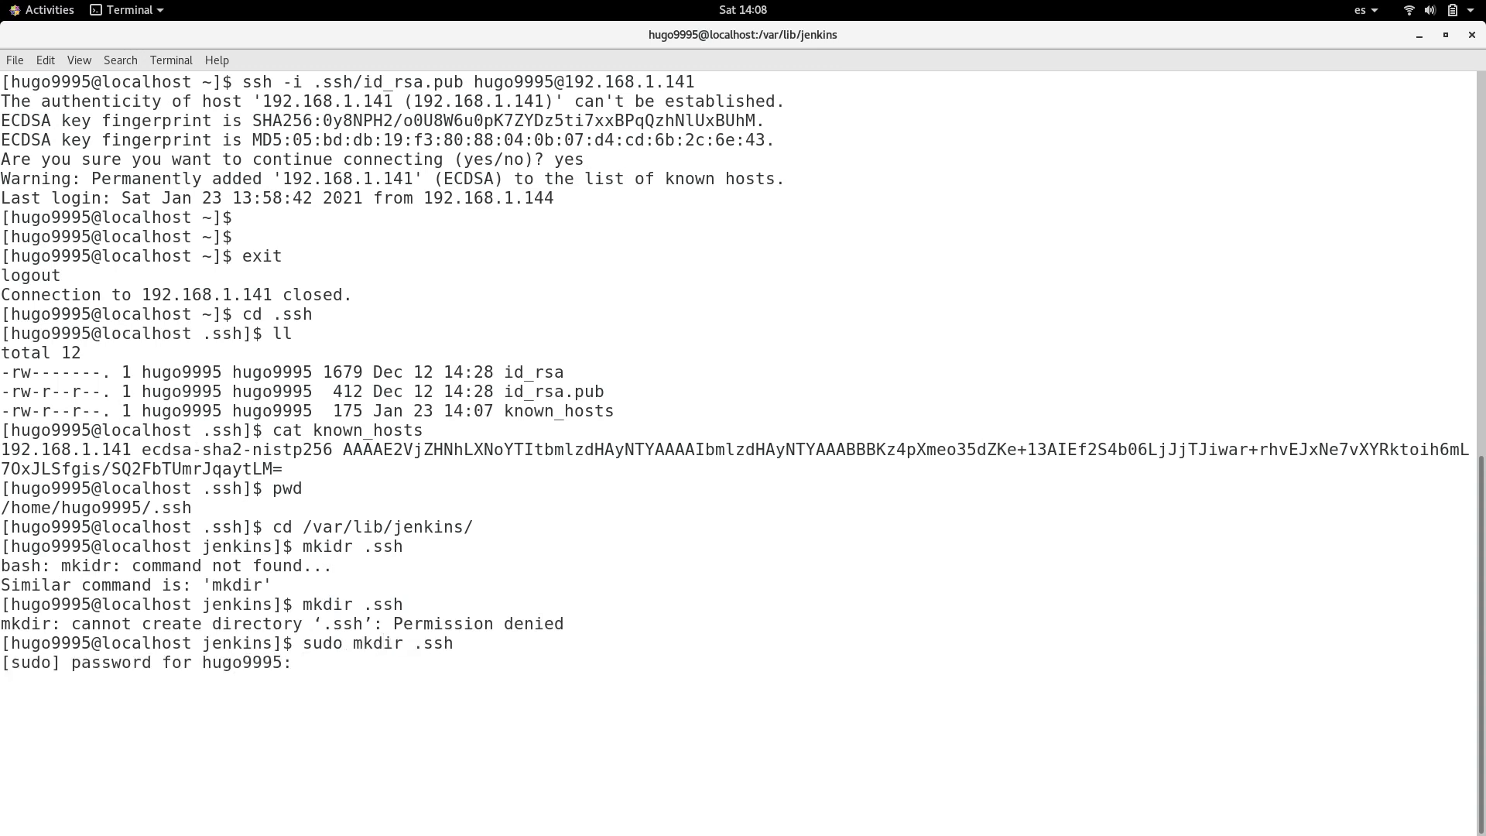
key(Return)
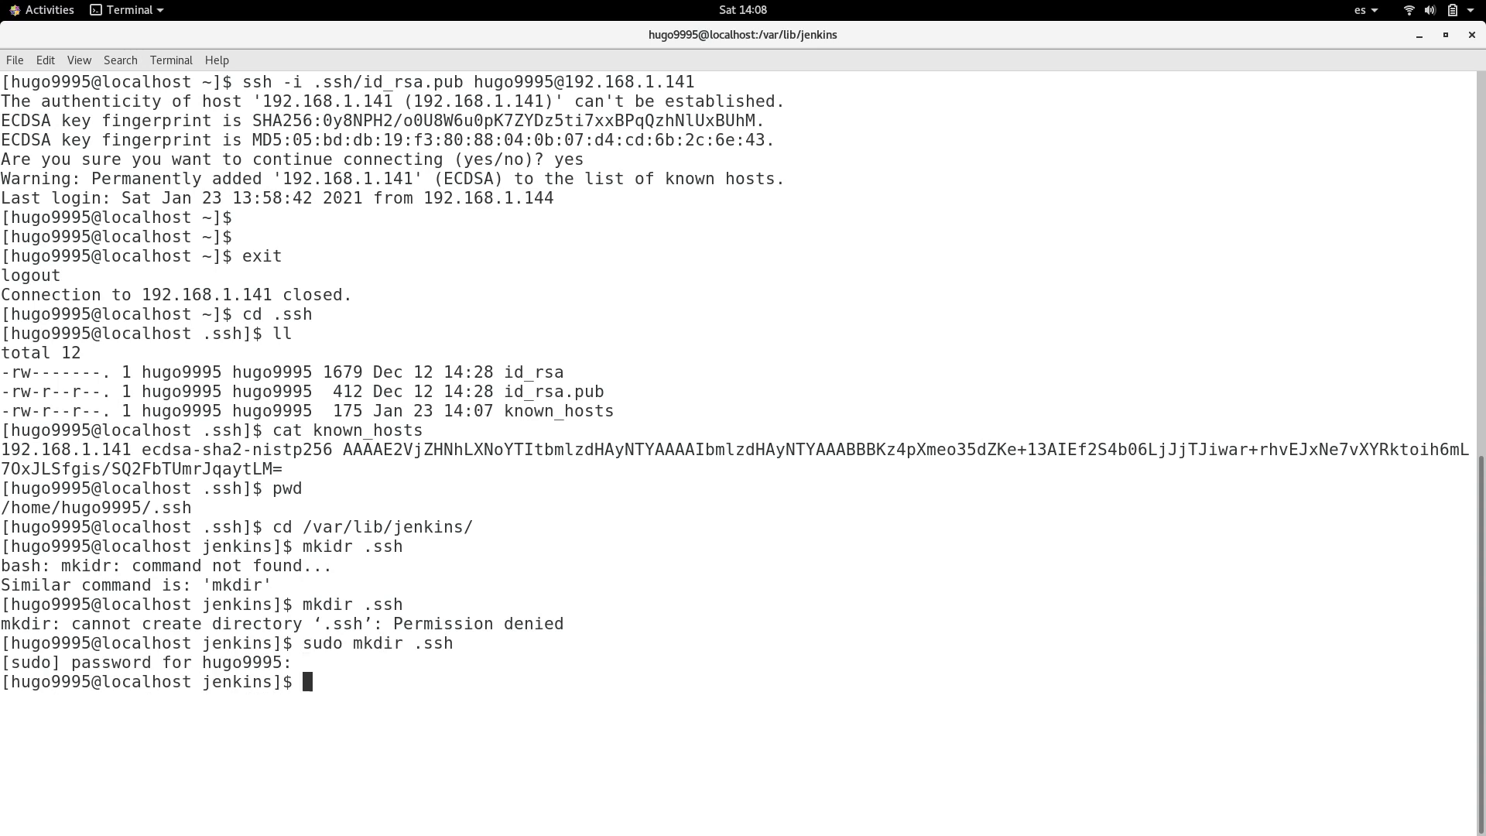
Step: Switch to a root shell with sudo su and set the .ssh directory's permissions to 700
text(sudo su)
key(Return)
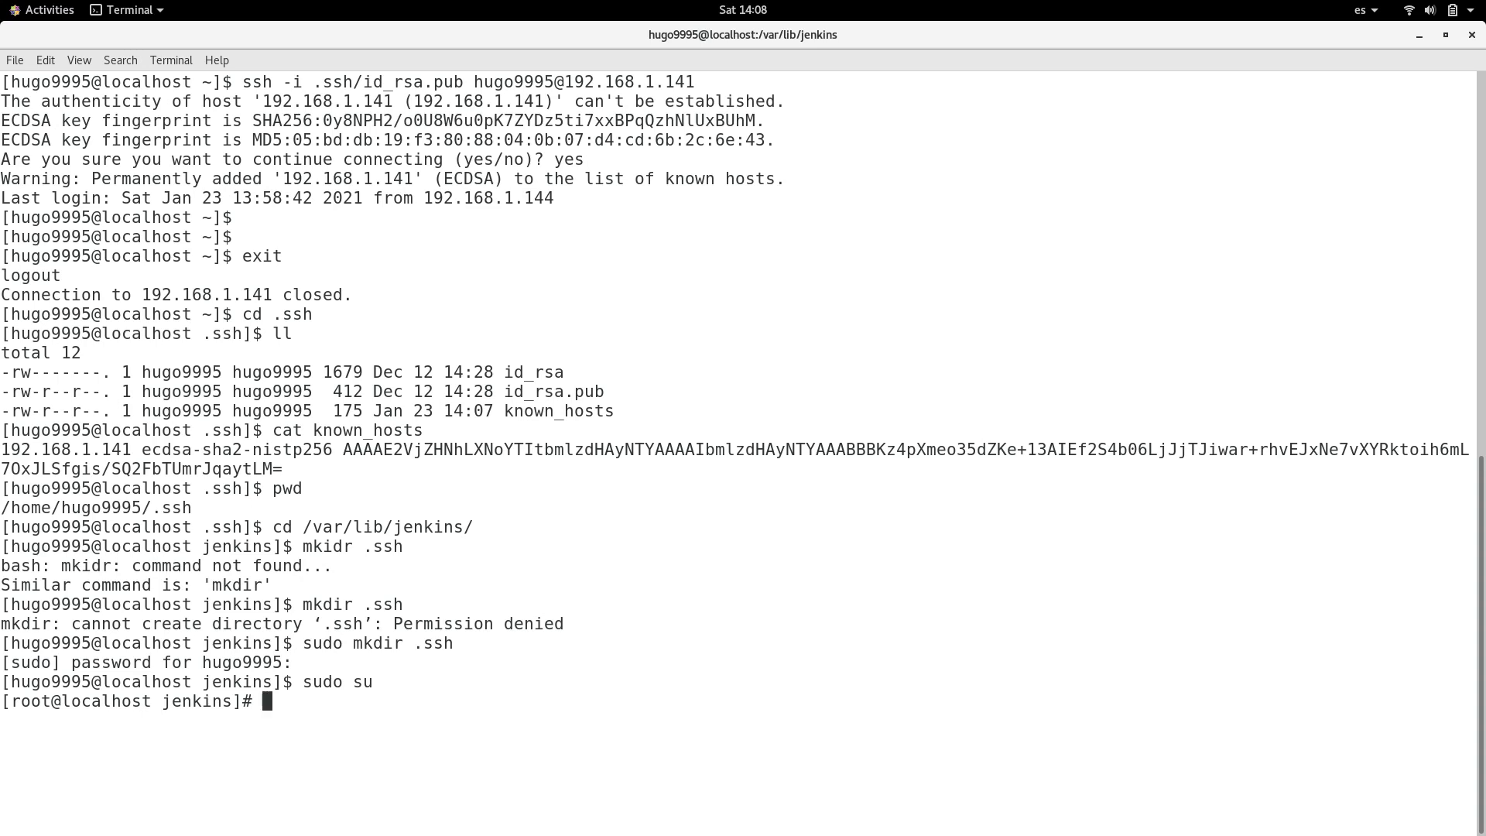
text(cp)
key(BackSpace)
key(BackSpace)
text(chmod 700 .ssh)
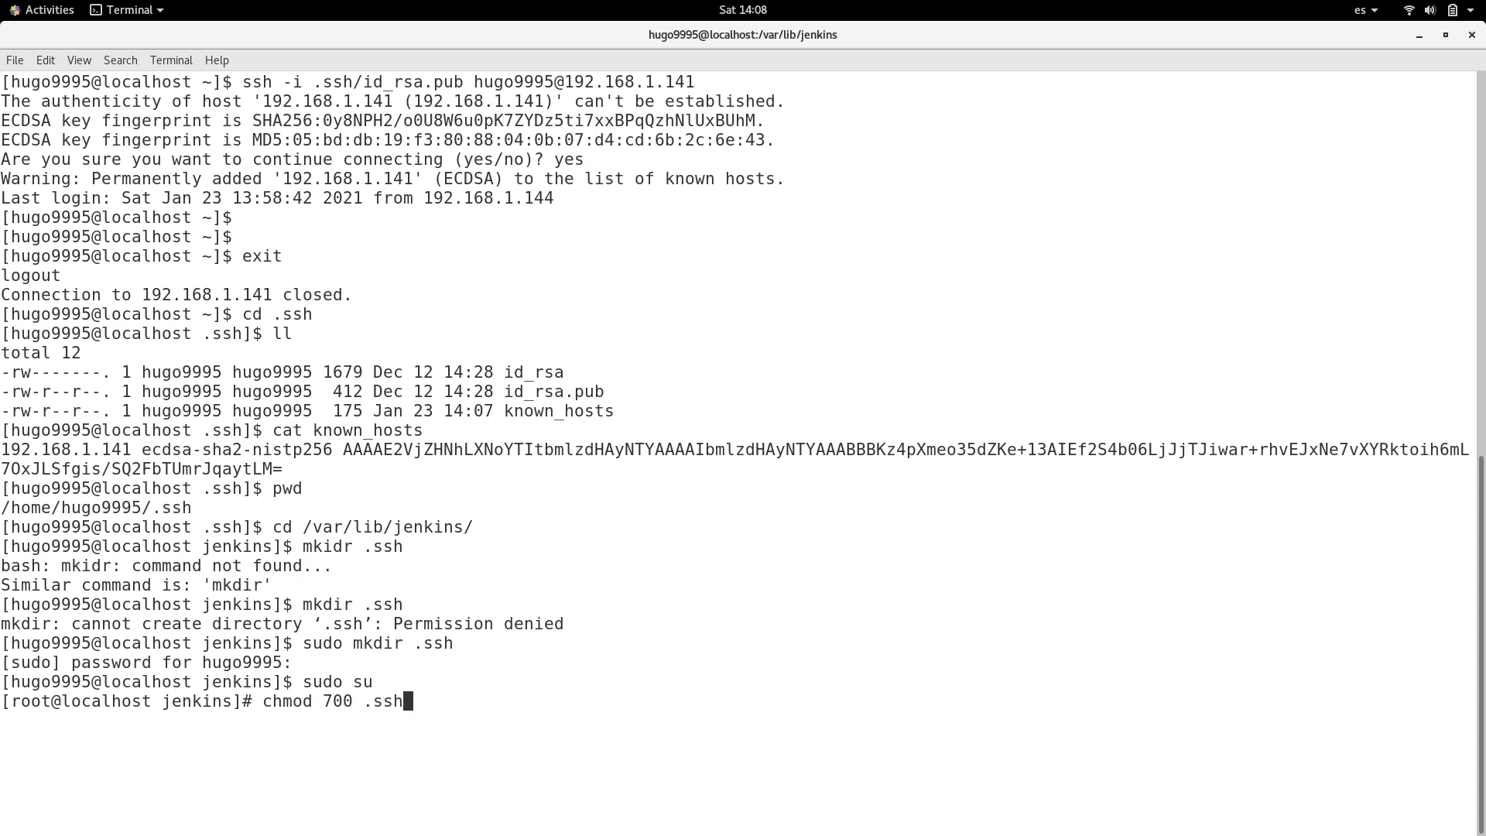
key(Return)
Step: Copy known_hosts from the user's home .ssh directory into the Jenkins .ssh directory, using cp with the -pr options
text(cp -p)
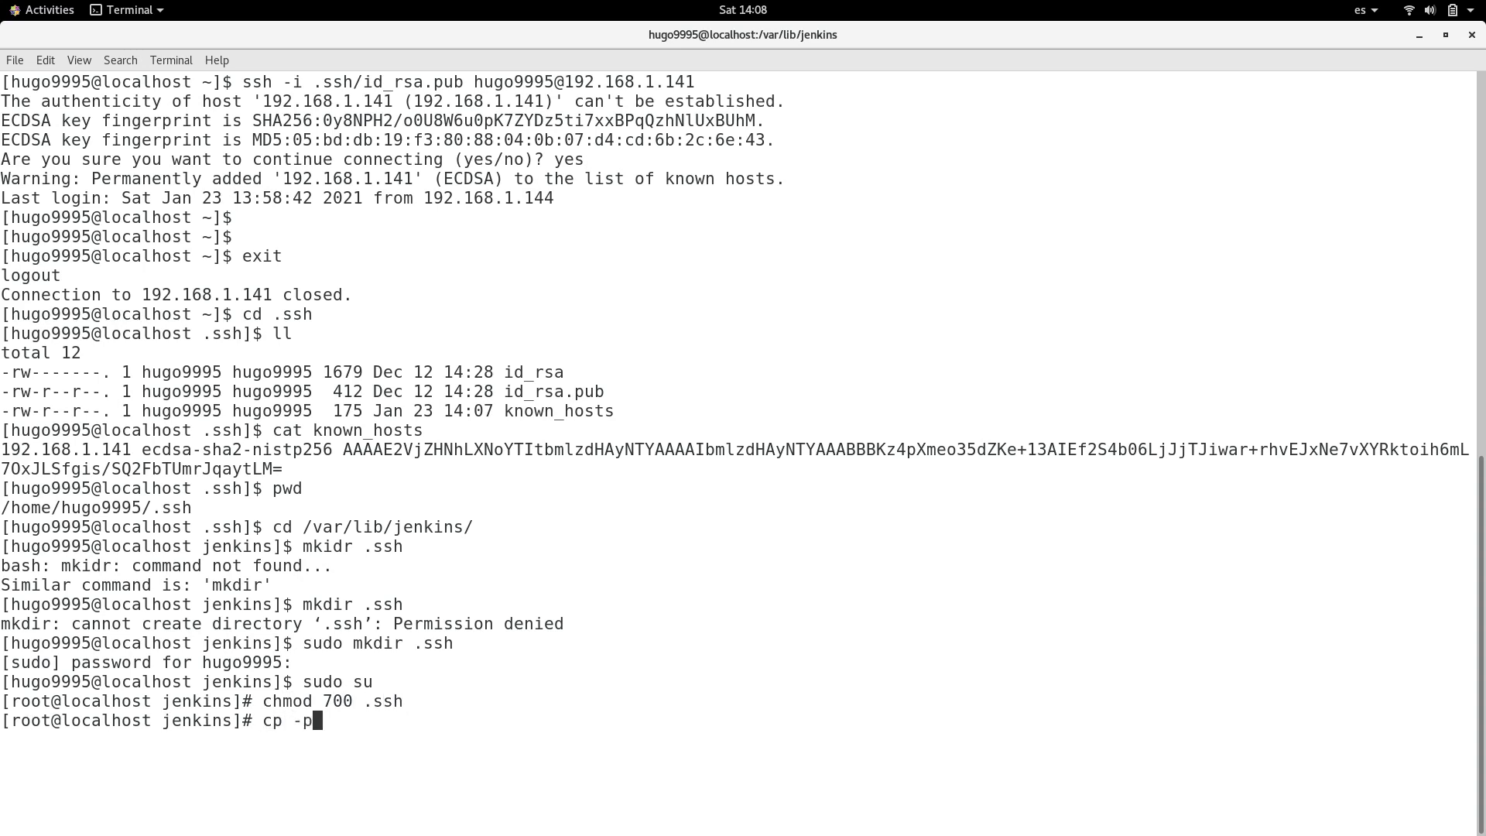
text(r /home/hugo9995/)
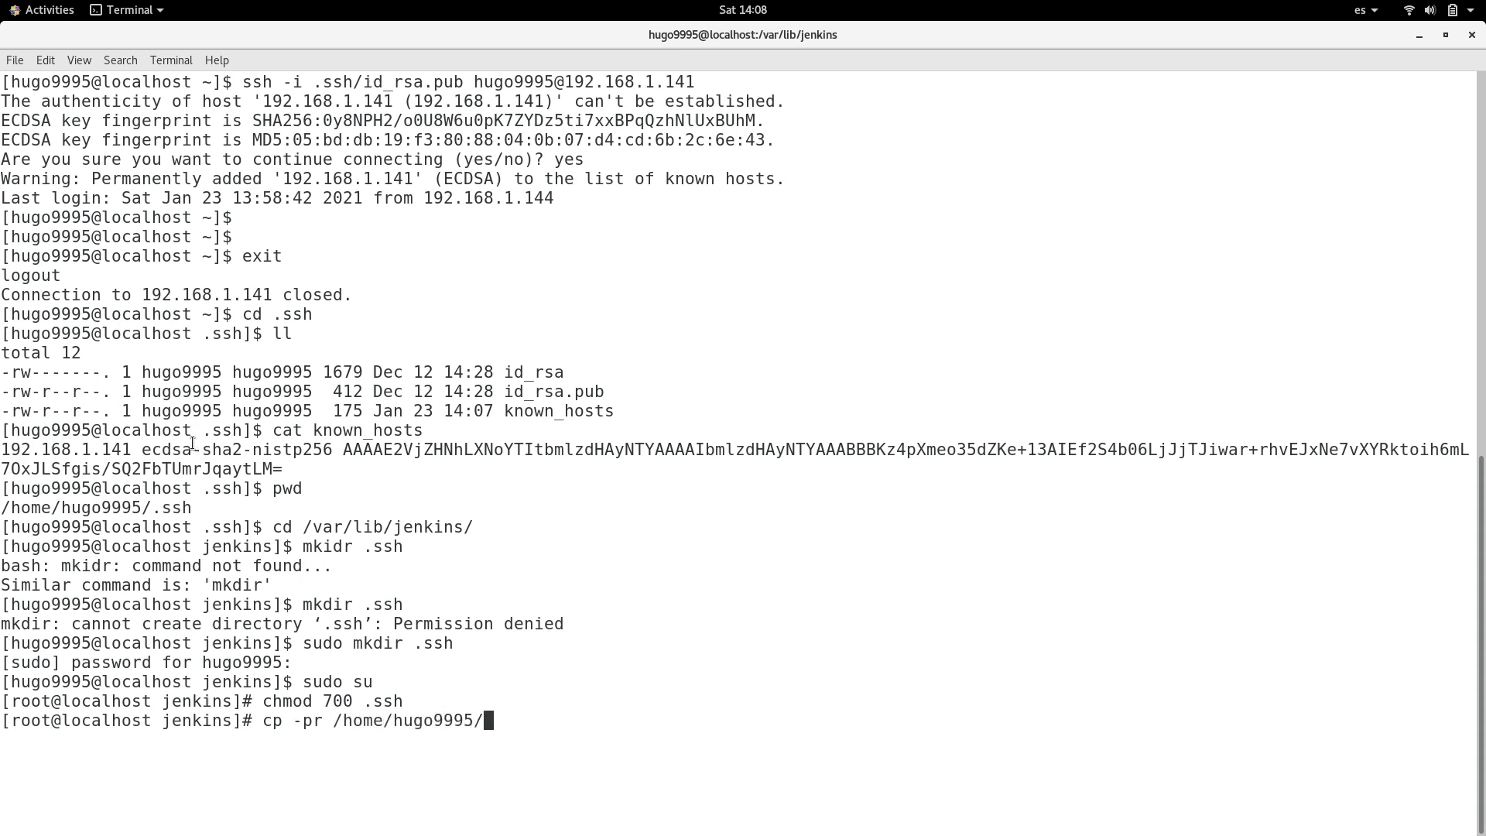
text(.ssh/)
text(k)
key(Tab)
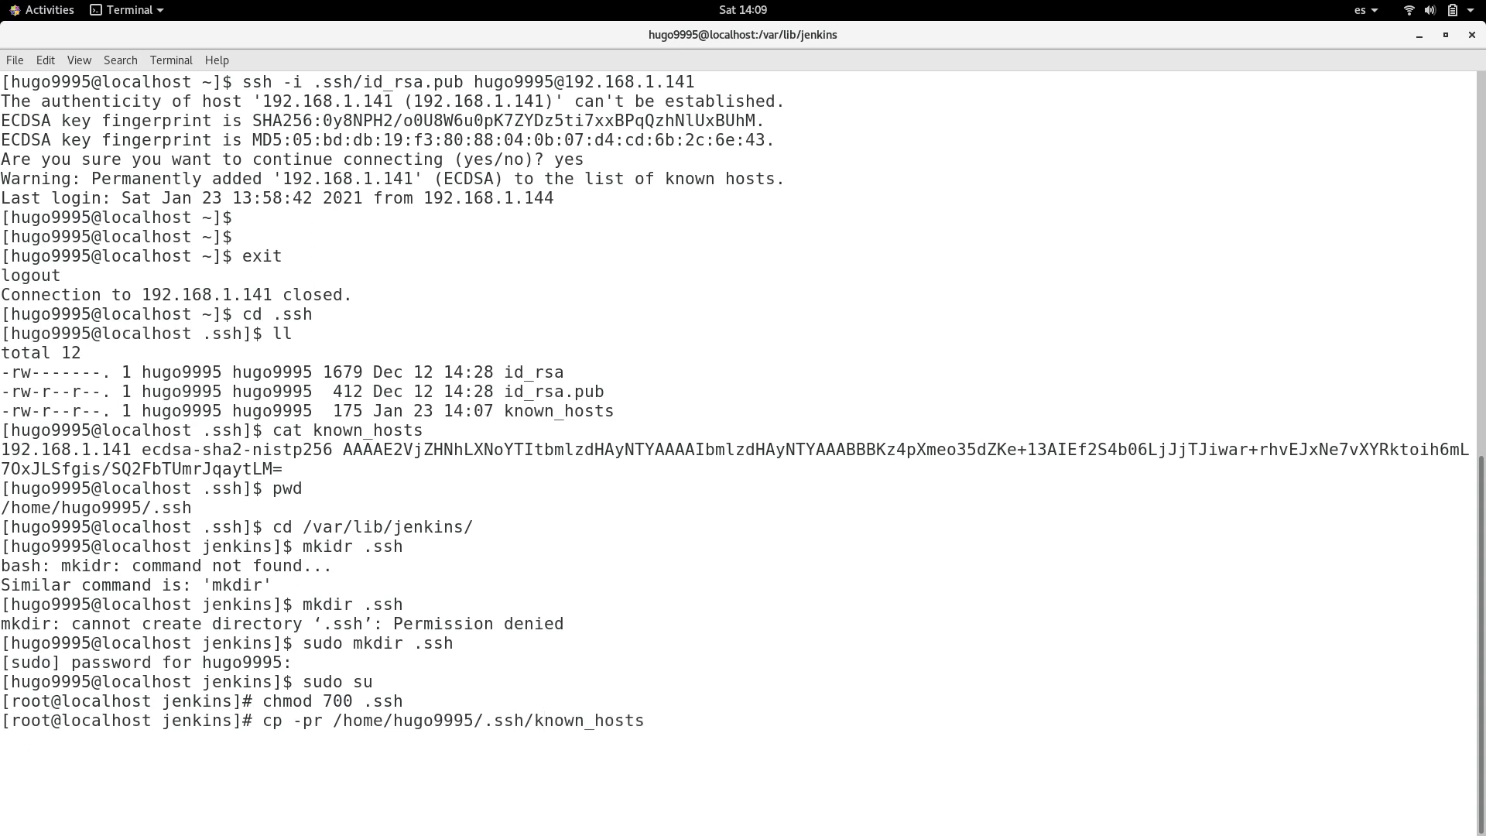
text(.ssh/.)
key(Return)
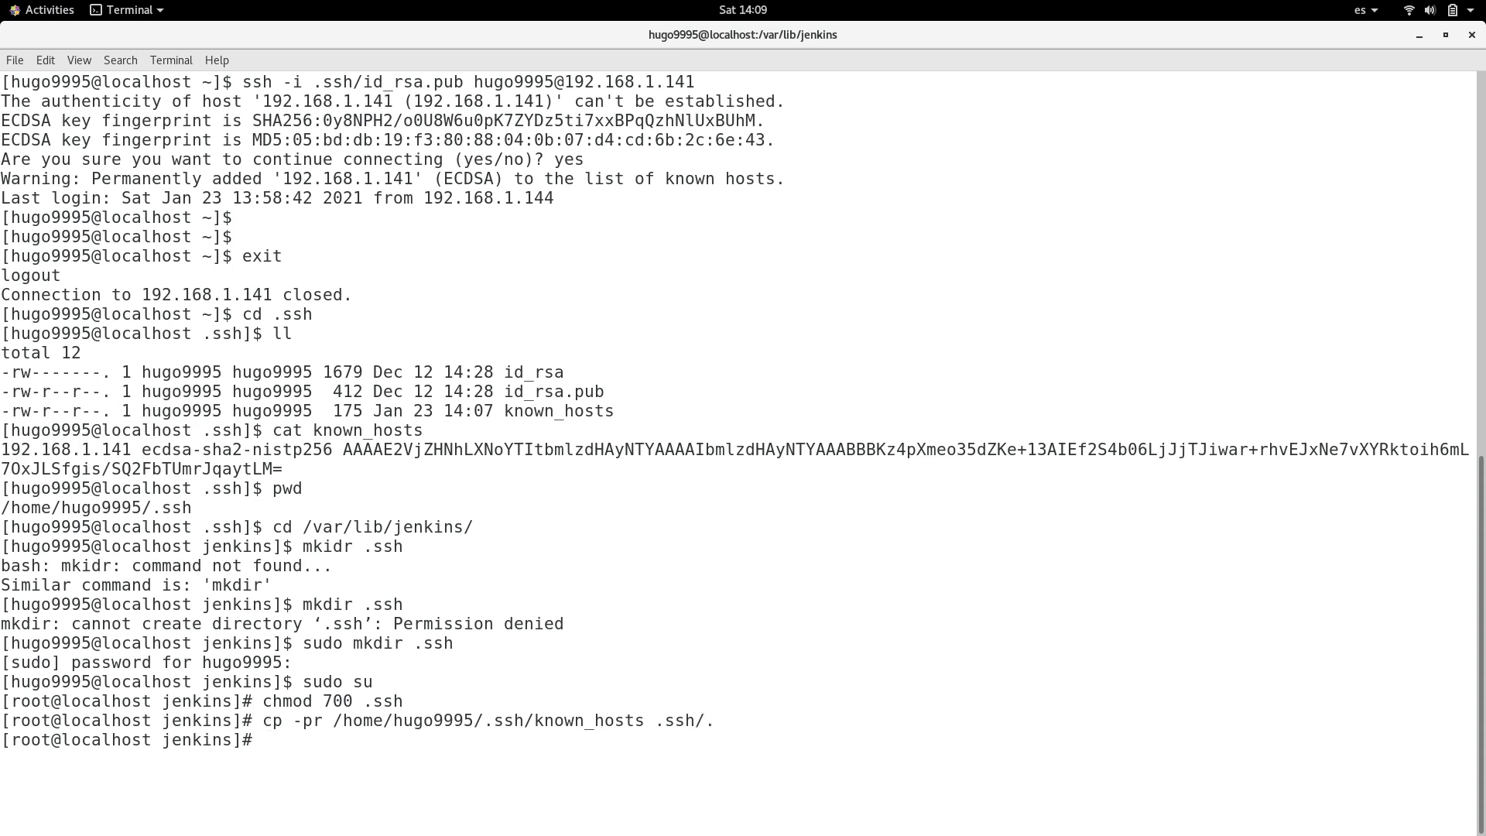
Step: Change the owner and group of the Jenkins .ssh directory to jenkins:jenkins recursively
text(chown jenkins:jenkins)
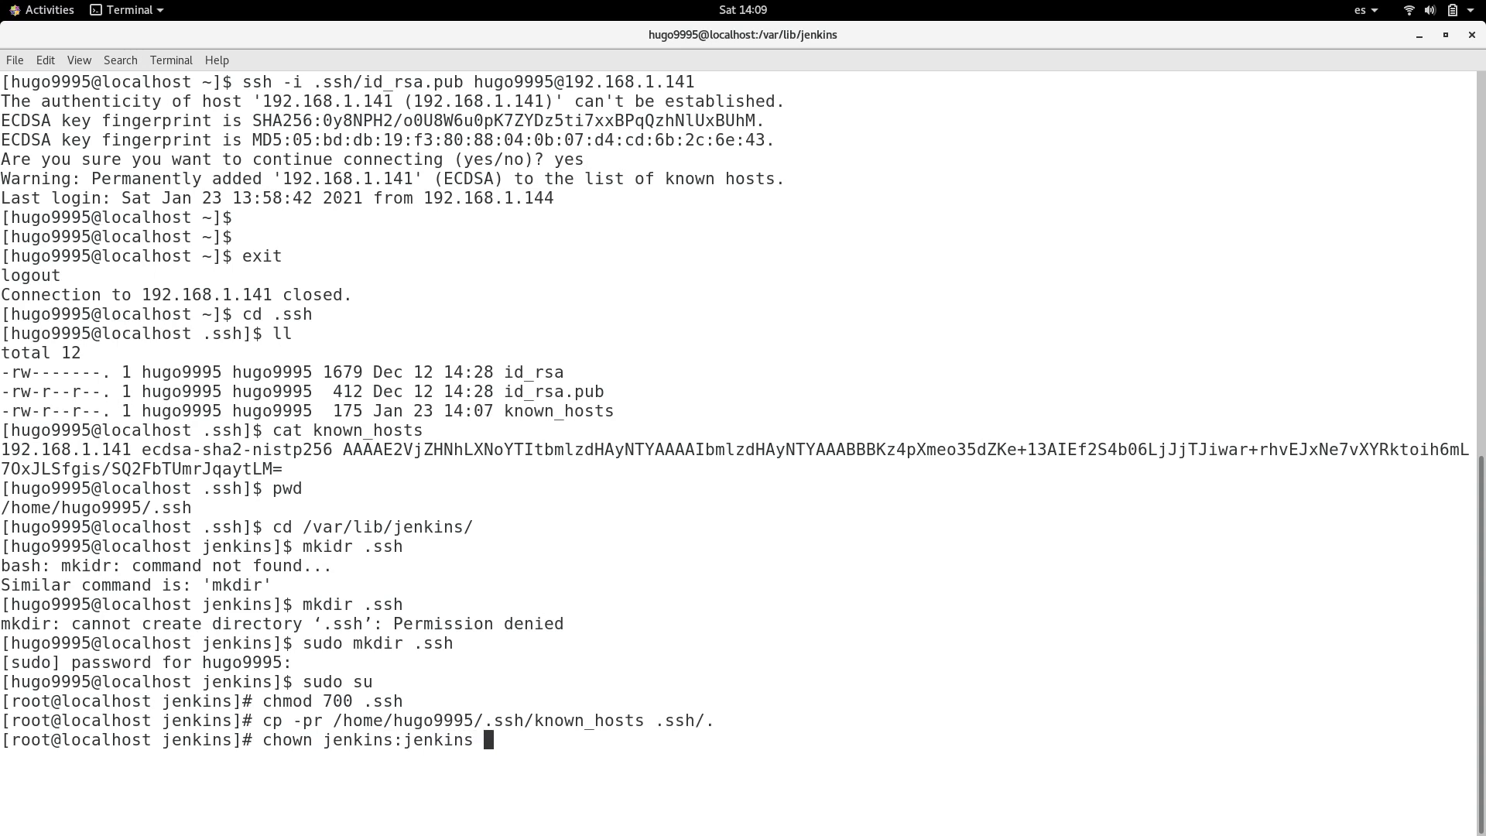
text( -R .ssh)
key(Return)
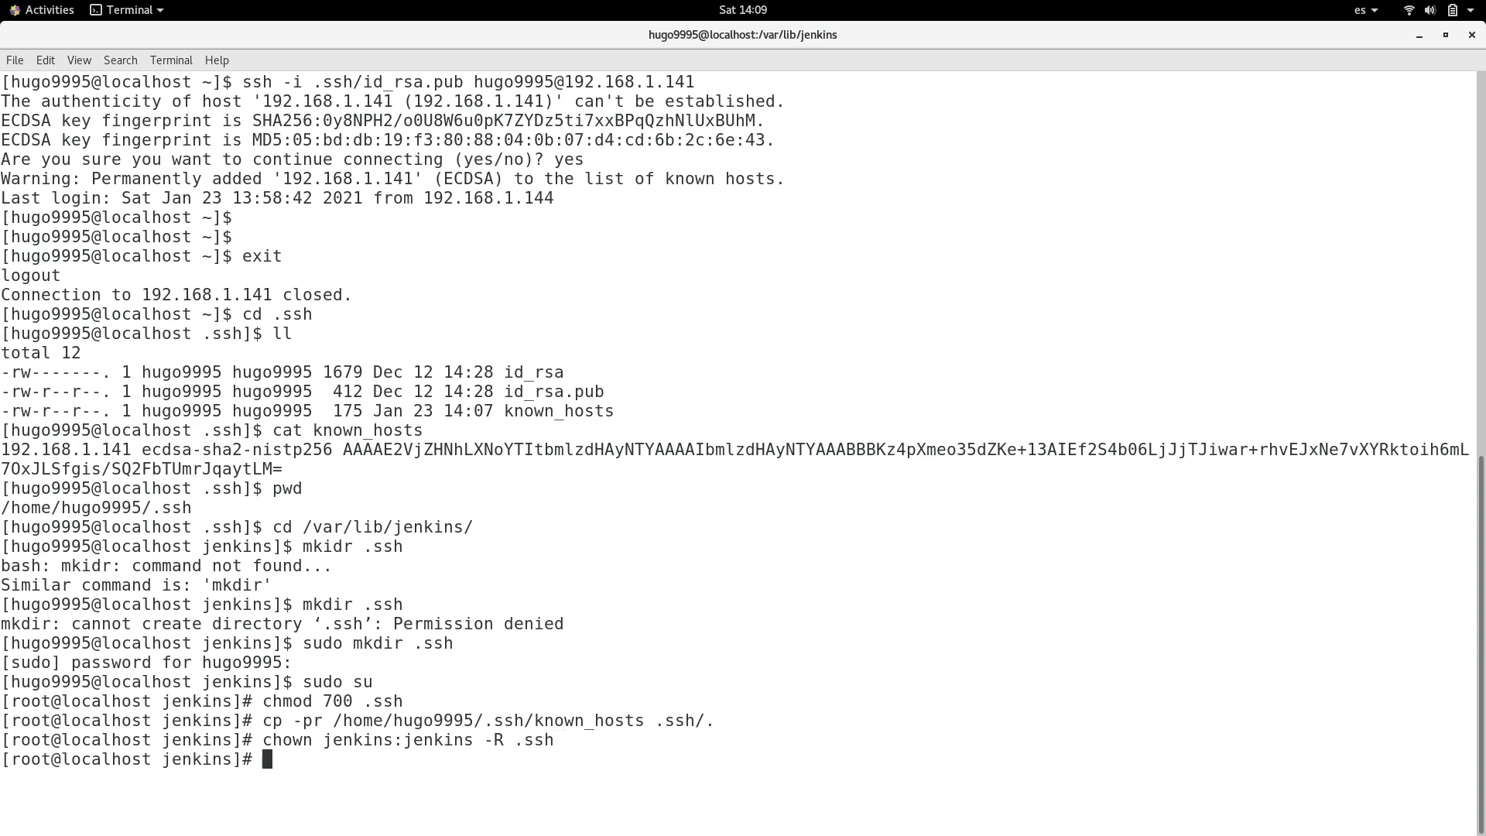
Step: List the Jenkins .ssh directory in long format to check file ownership, and clear the terminal
text(ls -l .ssh)
key(Return)
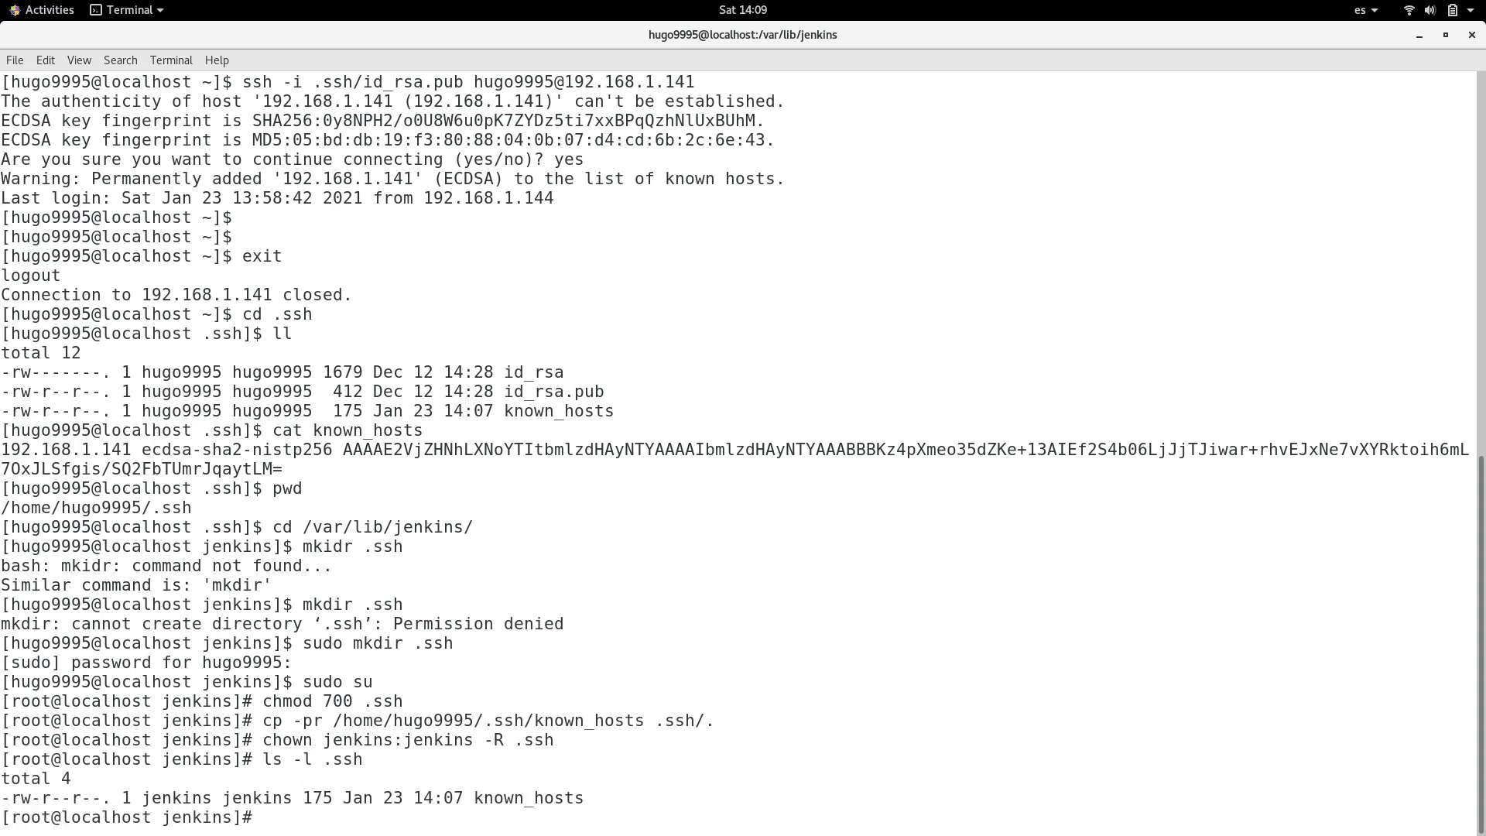
text(clear)
key(Return)
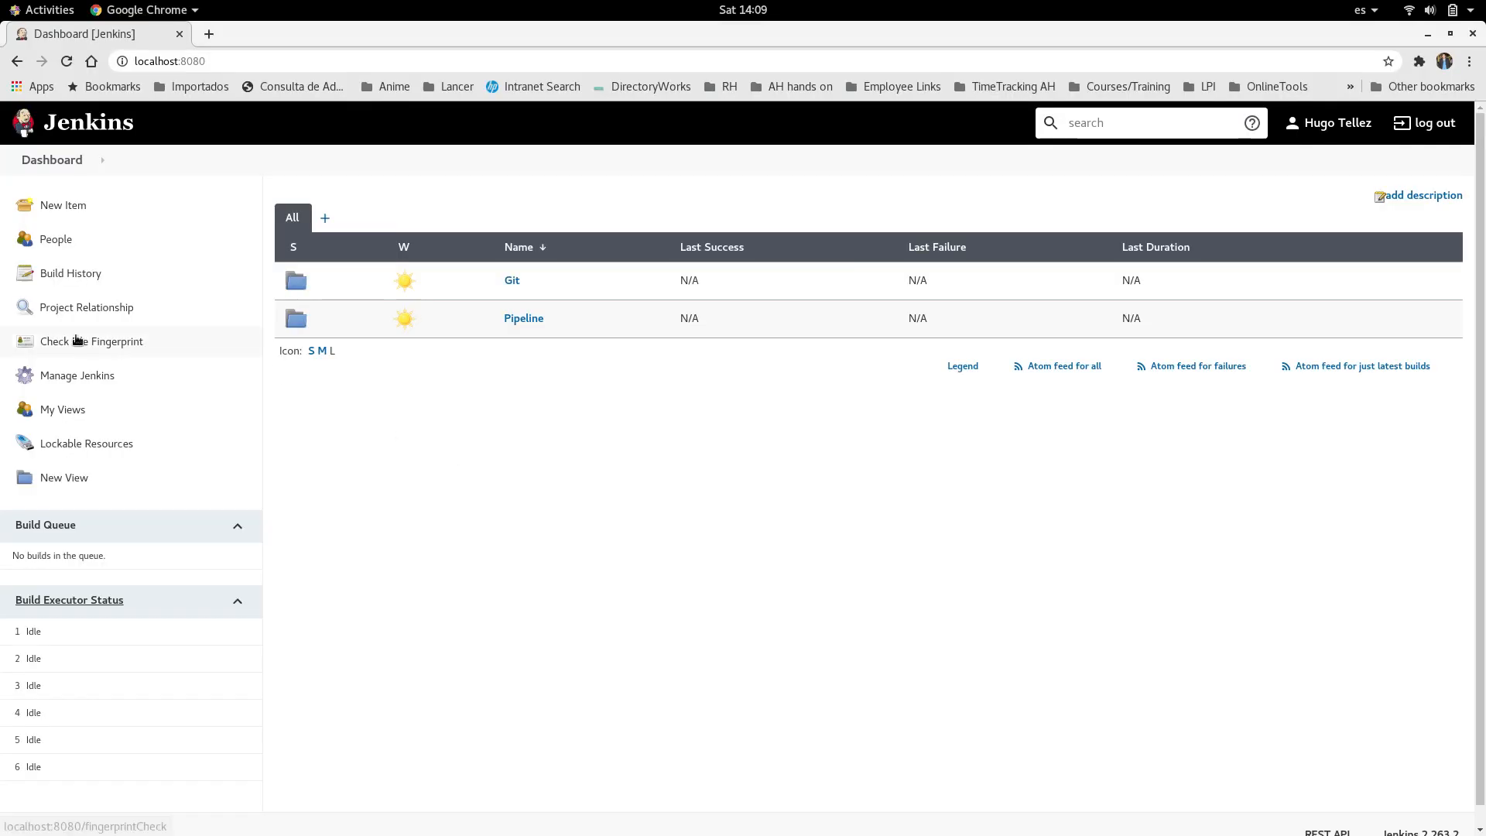
Step: In Jenkins in Chrome, open the form for adding credentials to the Jenkins store's Global credentials (unrestricted) domain
click(62, 383)
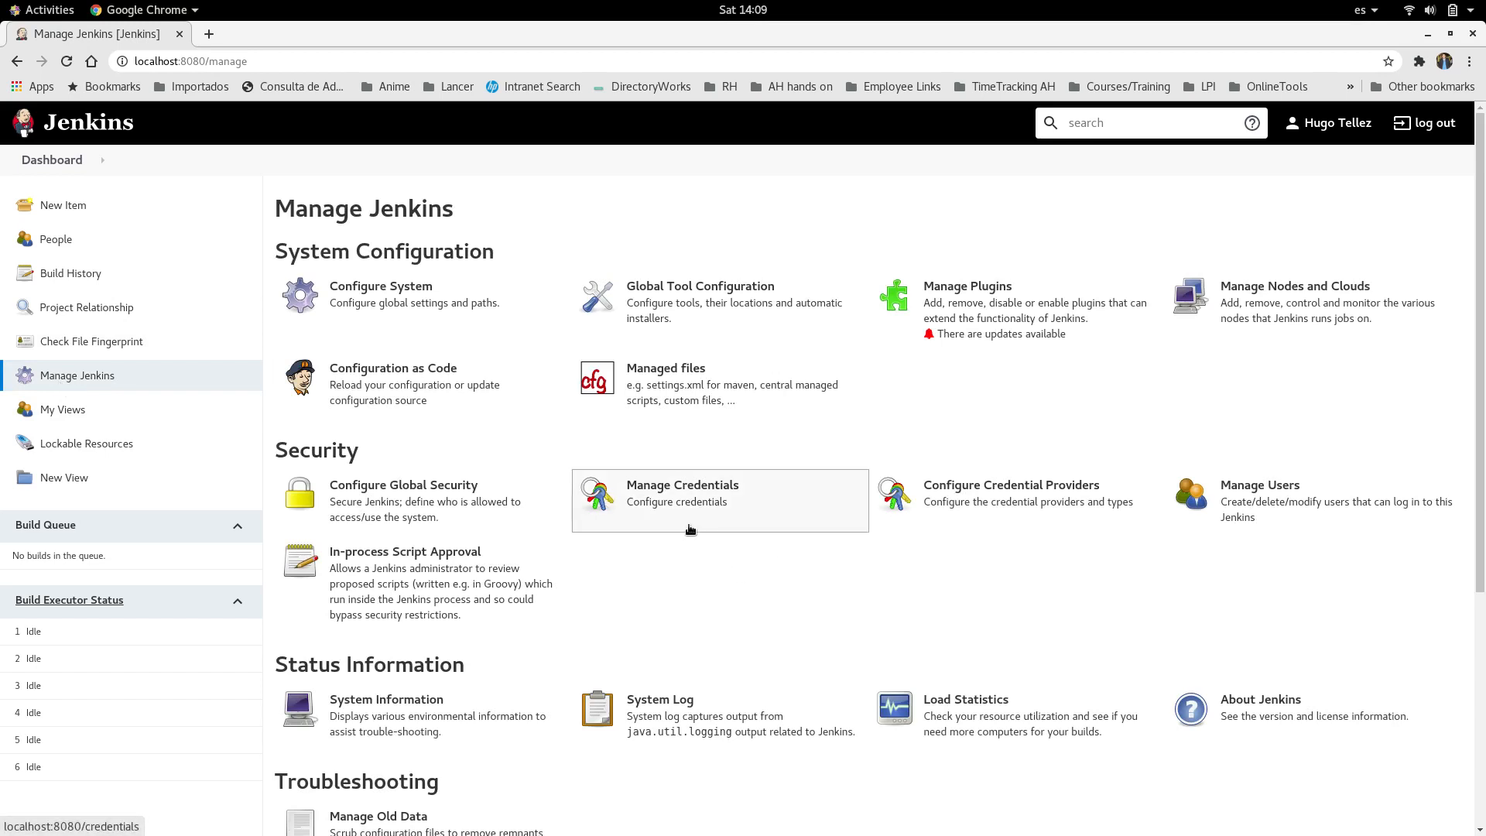
click(672, 502)
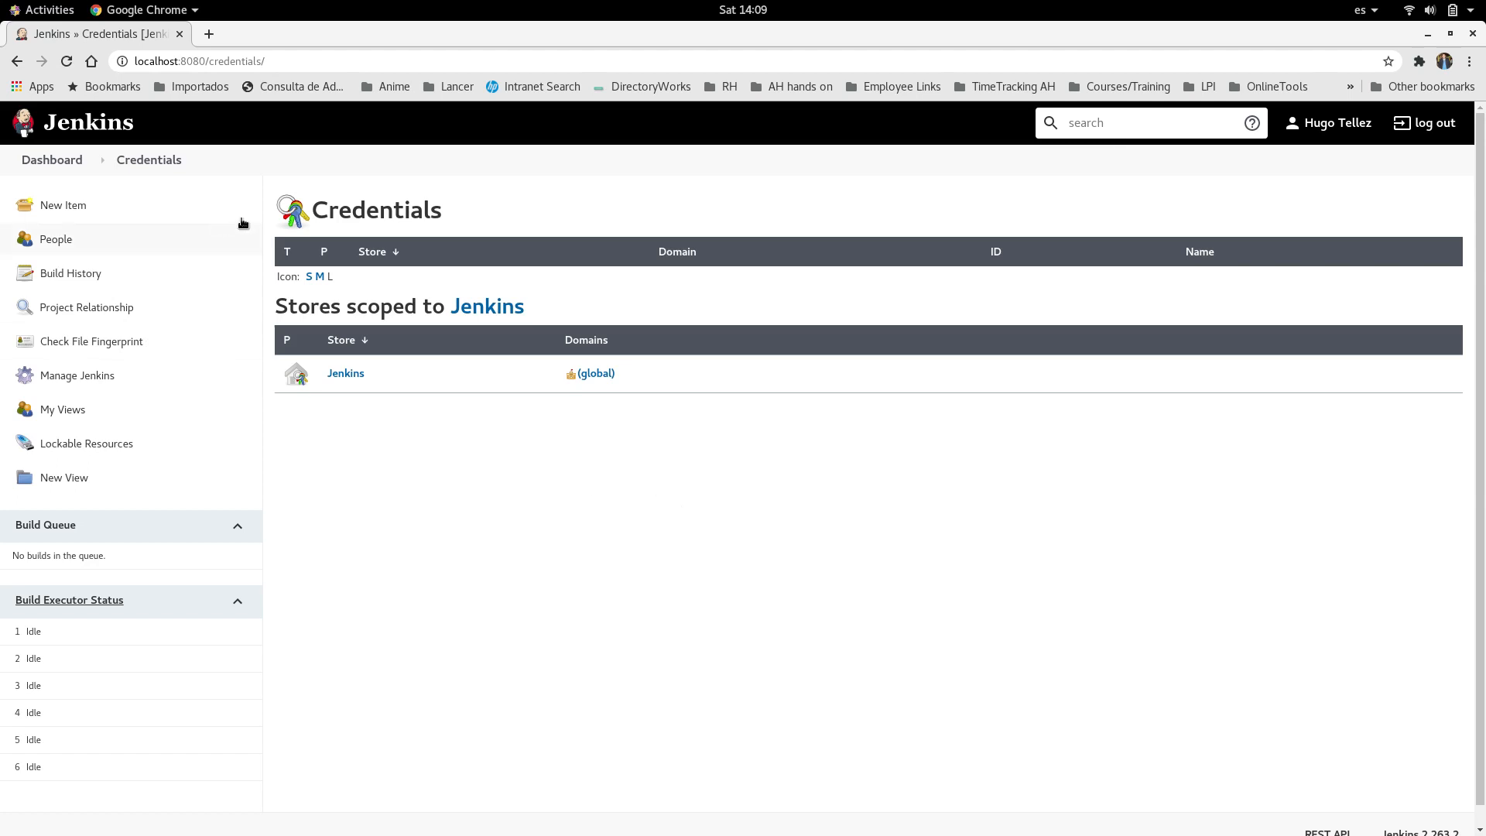
click(343, 375)
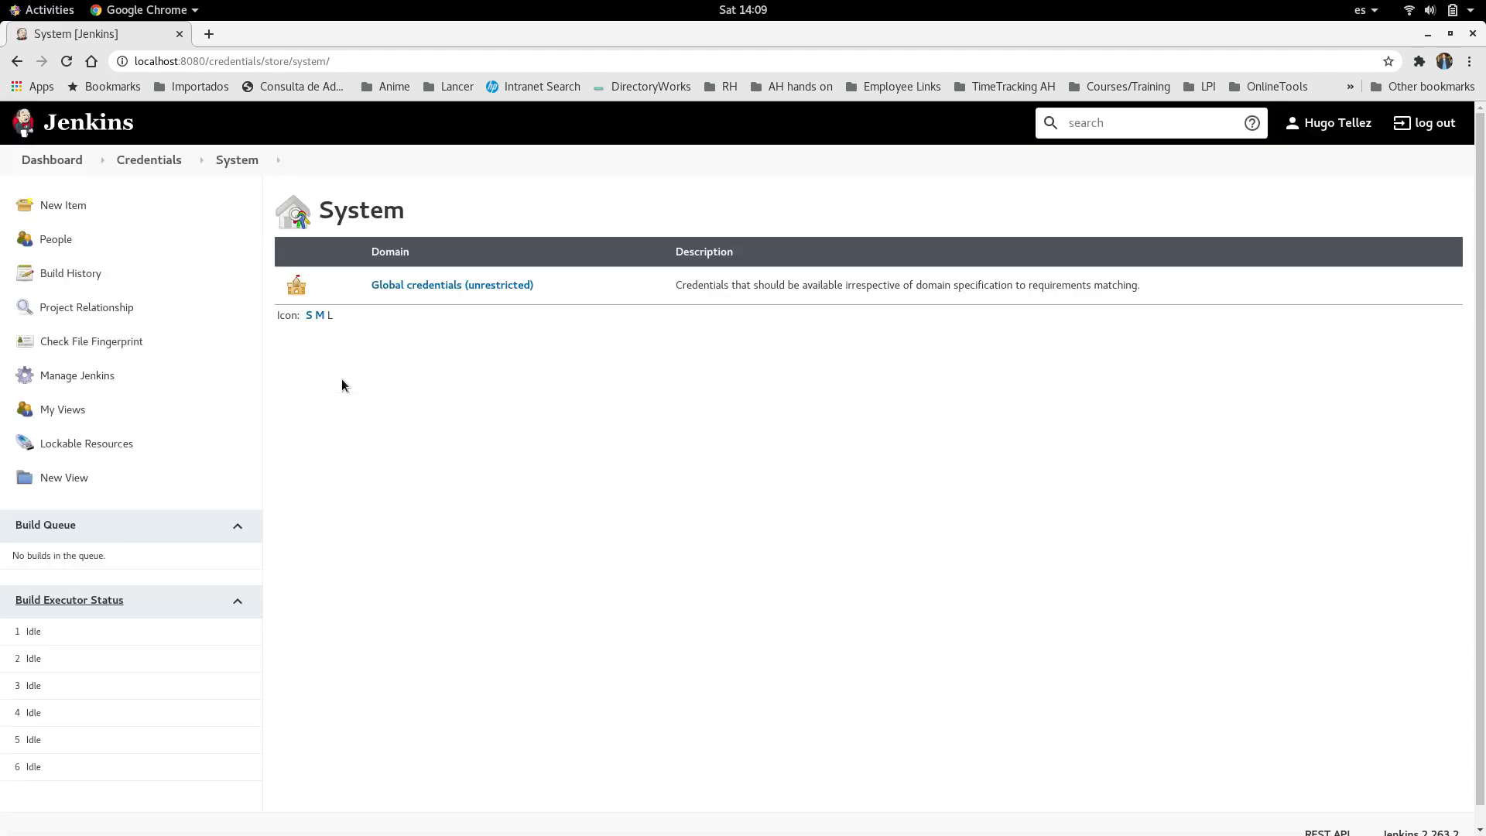
click(418, 285)
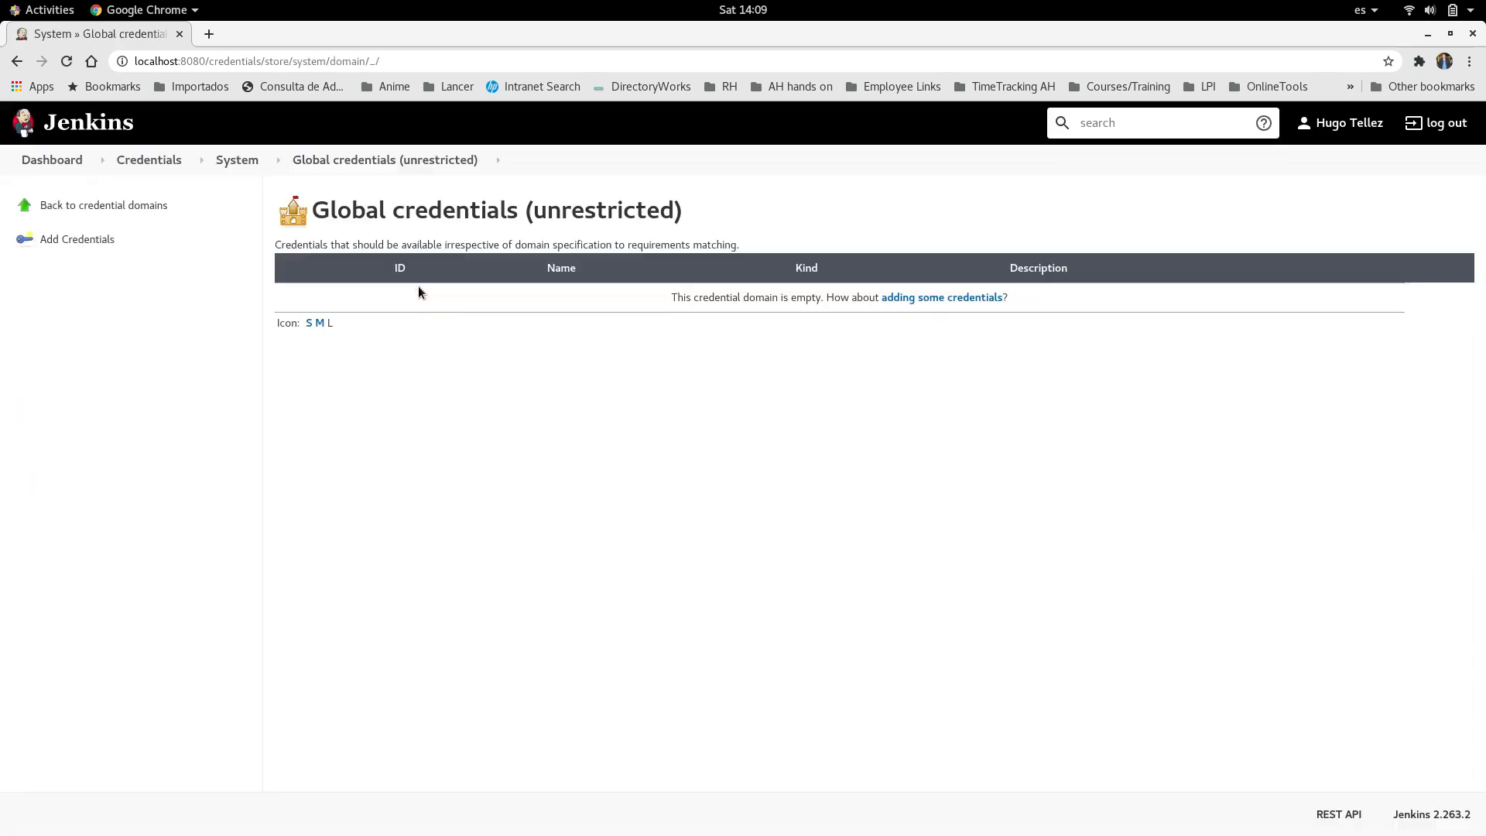
click(87, 246)
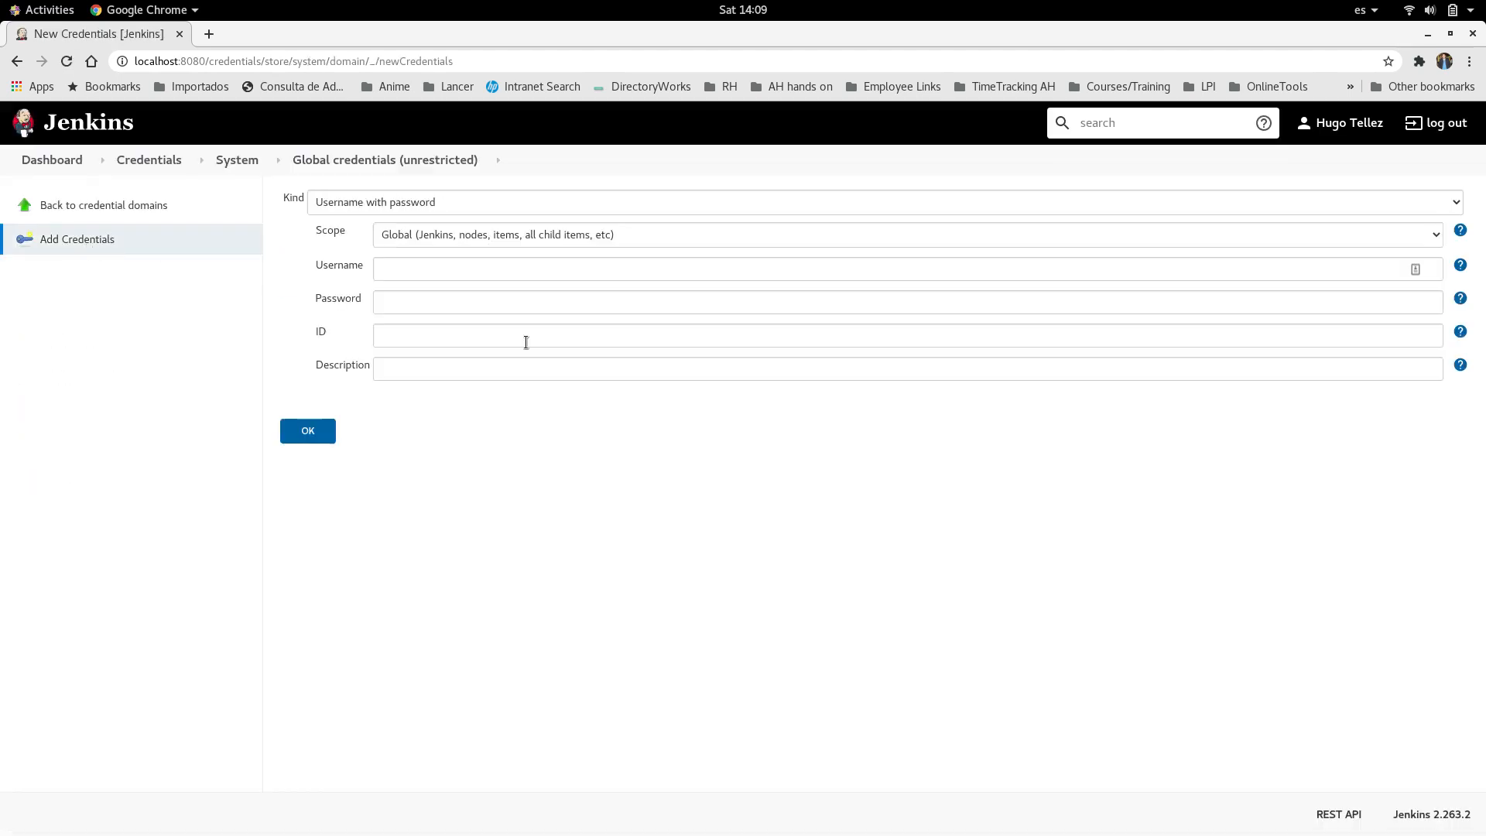
Step: Fill in the account username and the account password for the new Username with password credential
click(416, 270)
text(hugo)
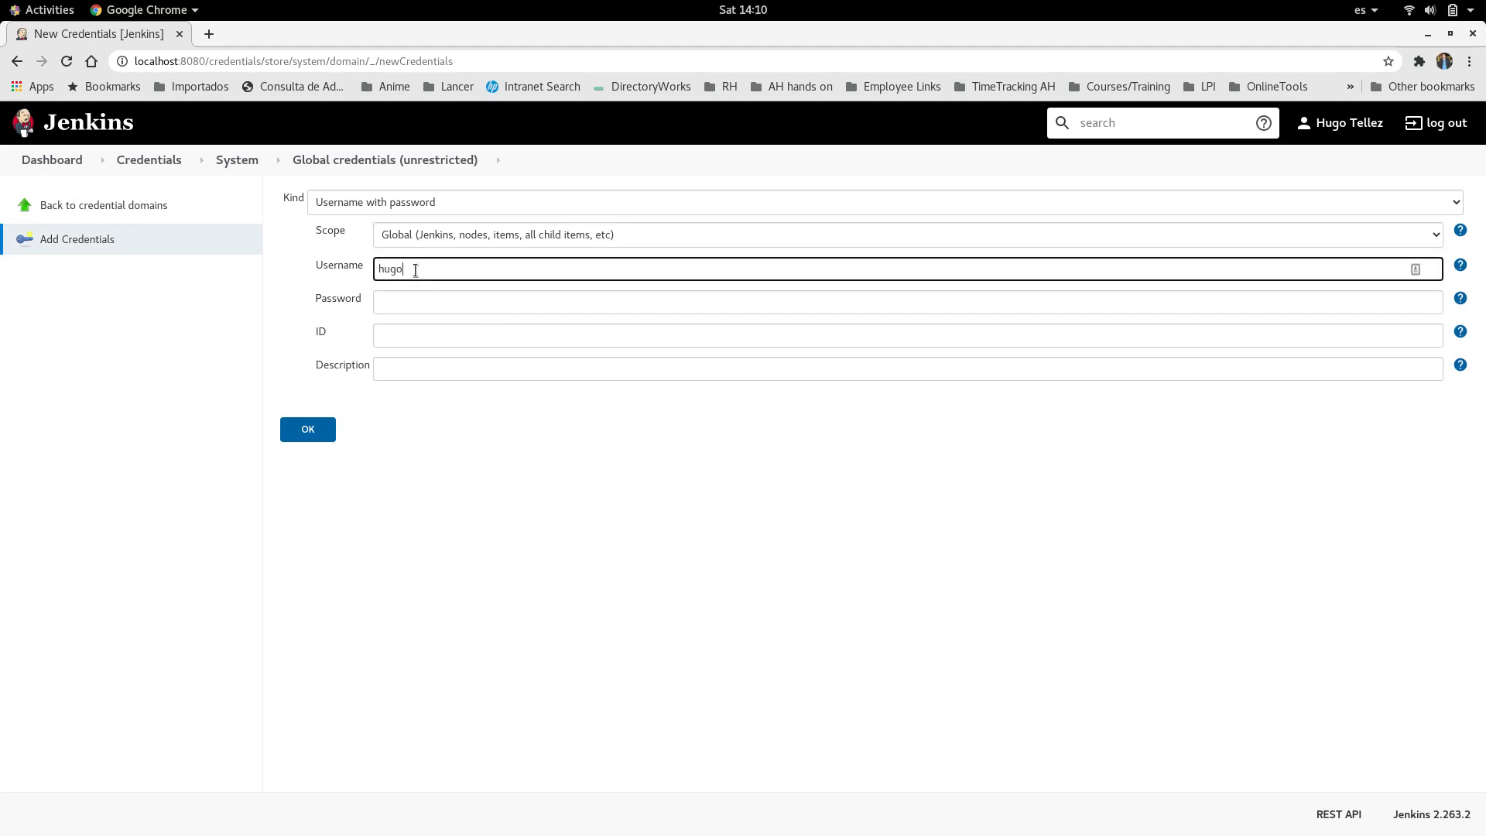
text(9995)
click(479, 308)
text(••••••••••)
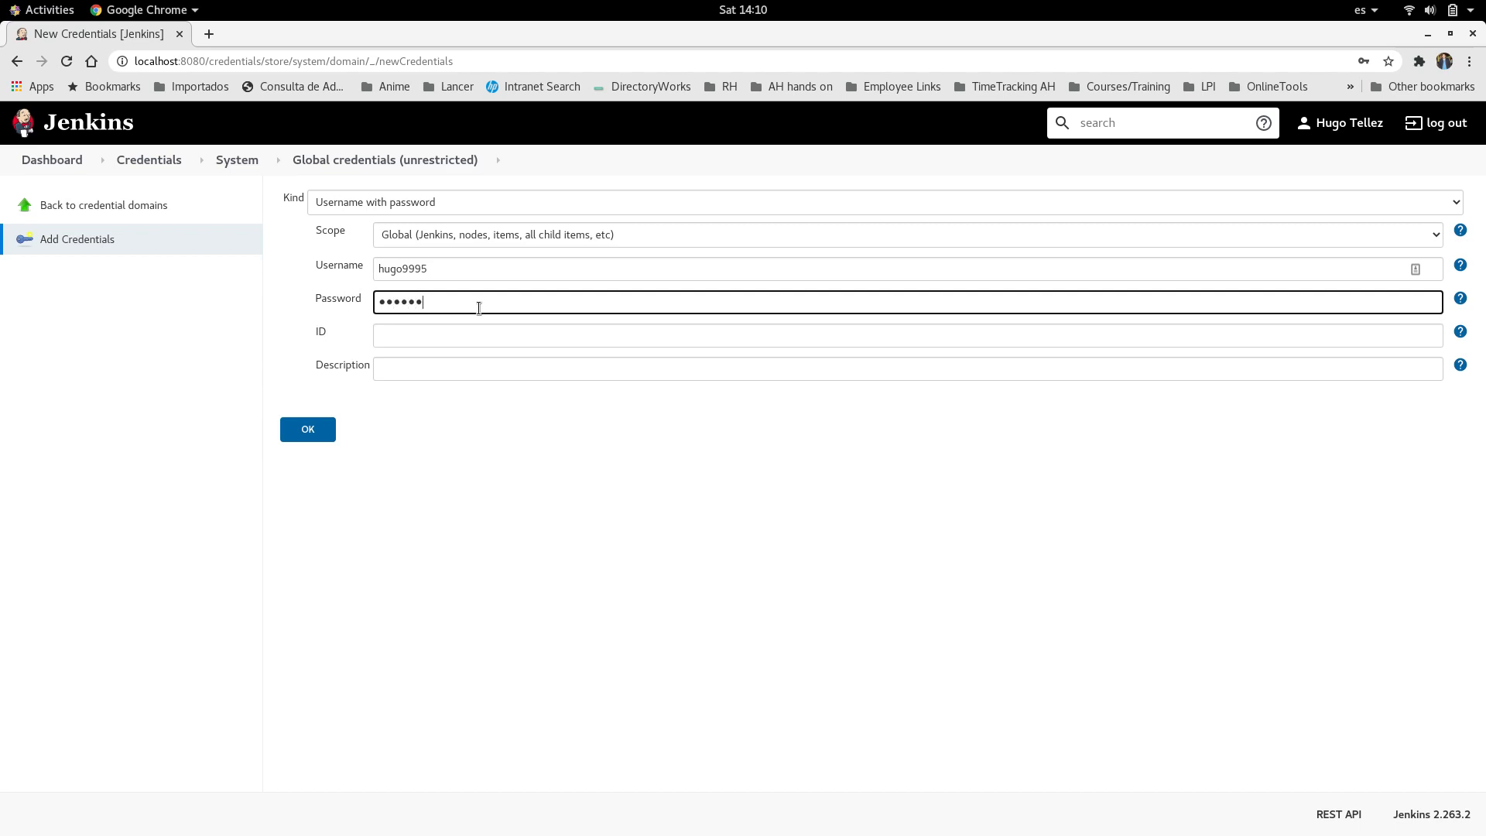
text(•)
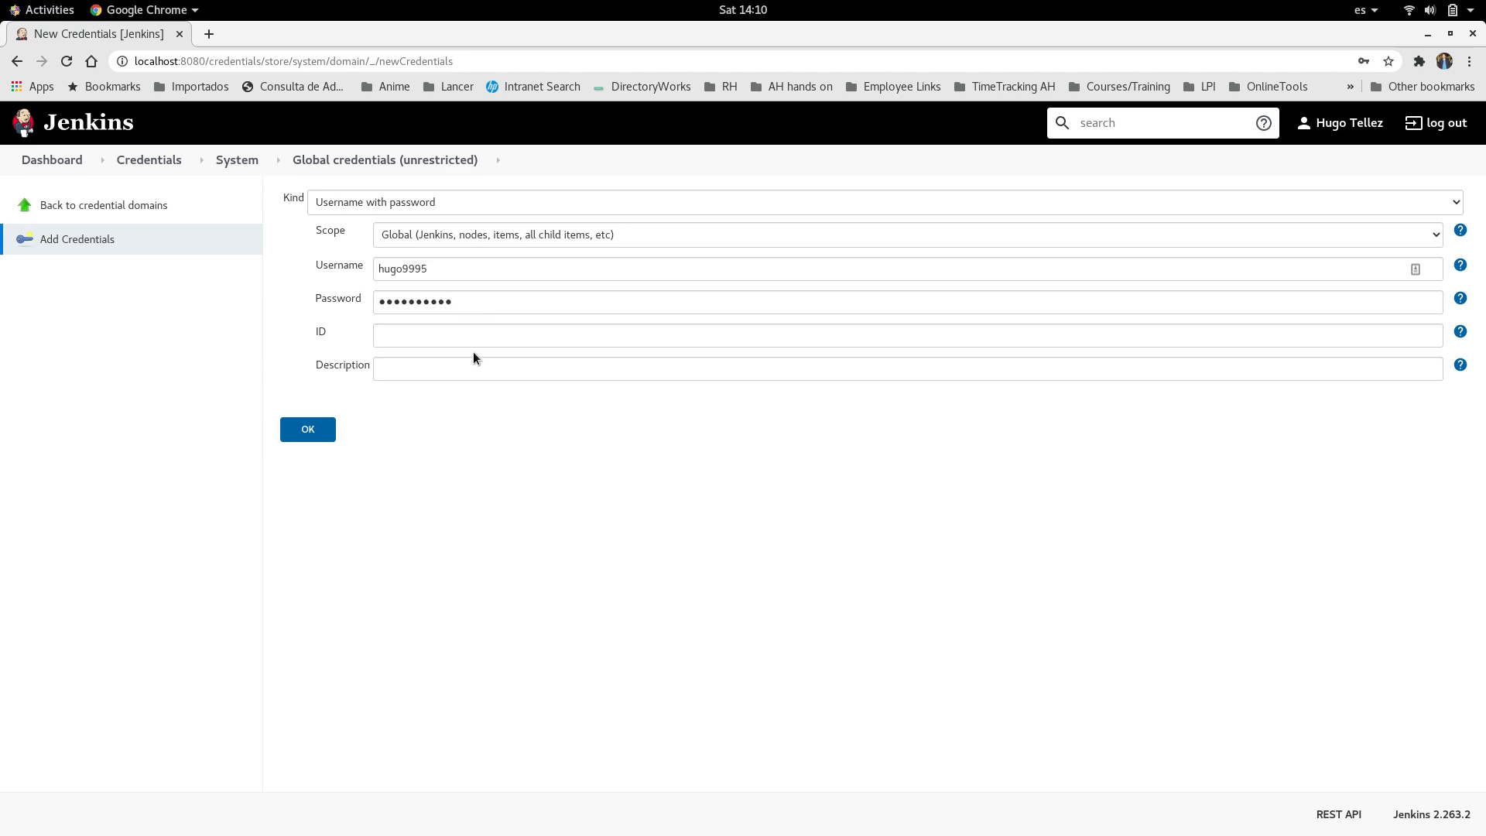
Step: Set the credential's ID and description to cento-node, save it, and decline the browser's offer to update the stored password
click(474, 331)
text(cento)
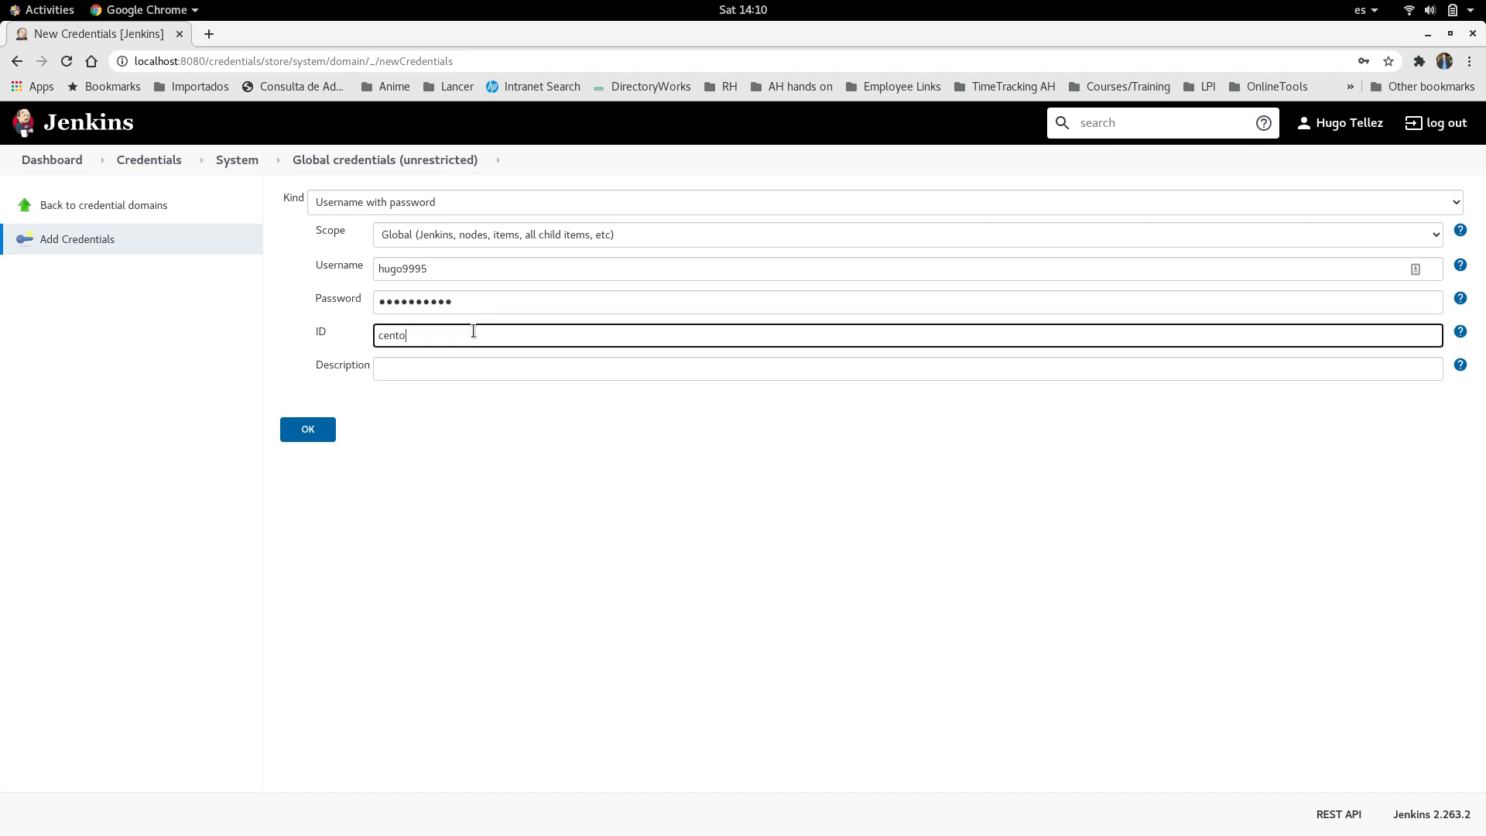
text(-node)
click(458, 364)
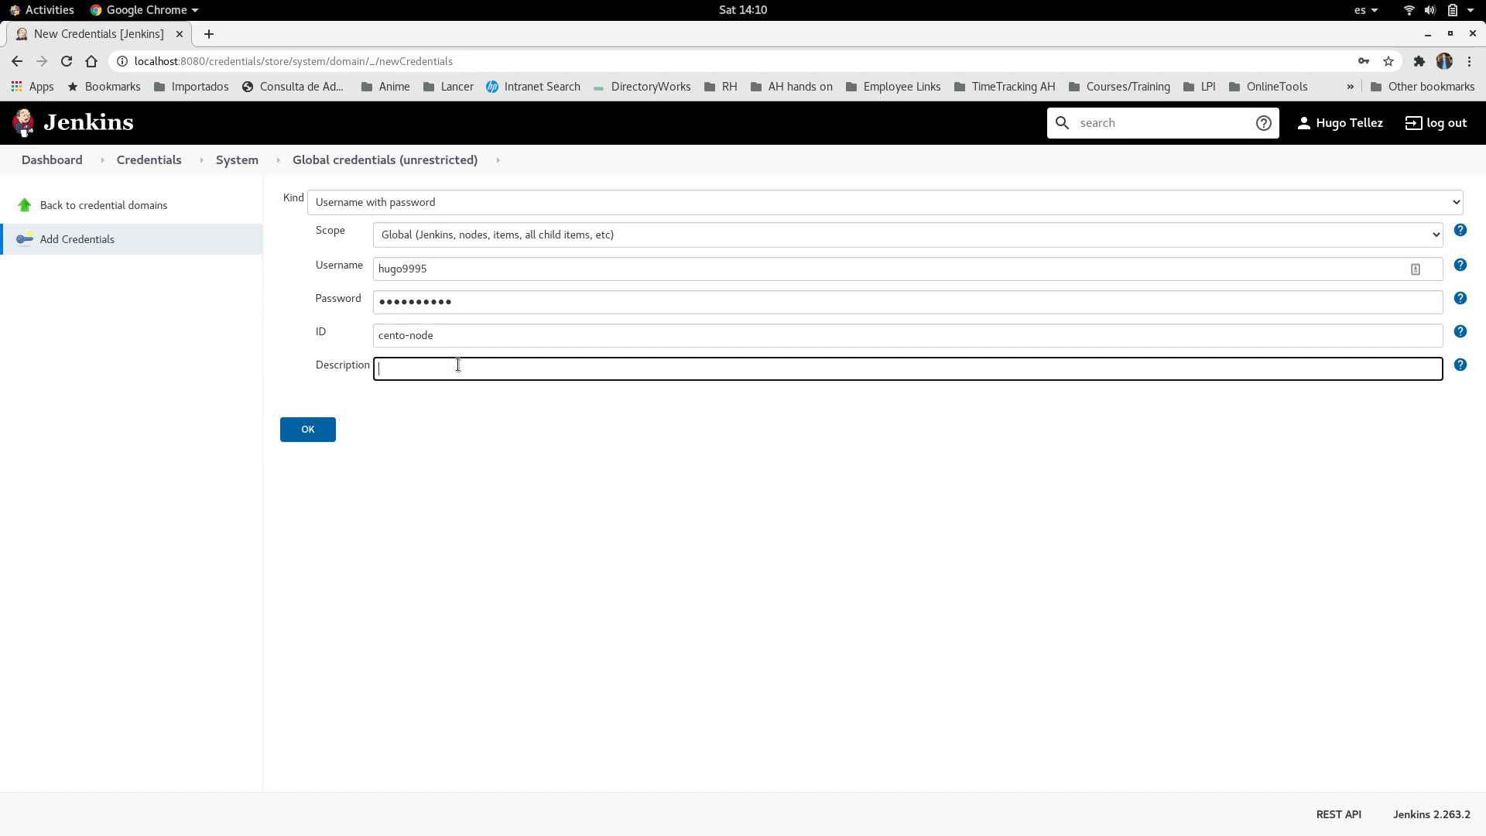
text(cent)
text(node)
click(319, 429)
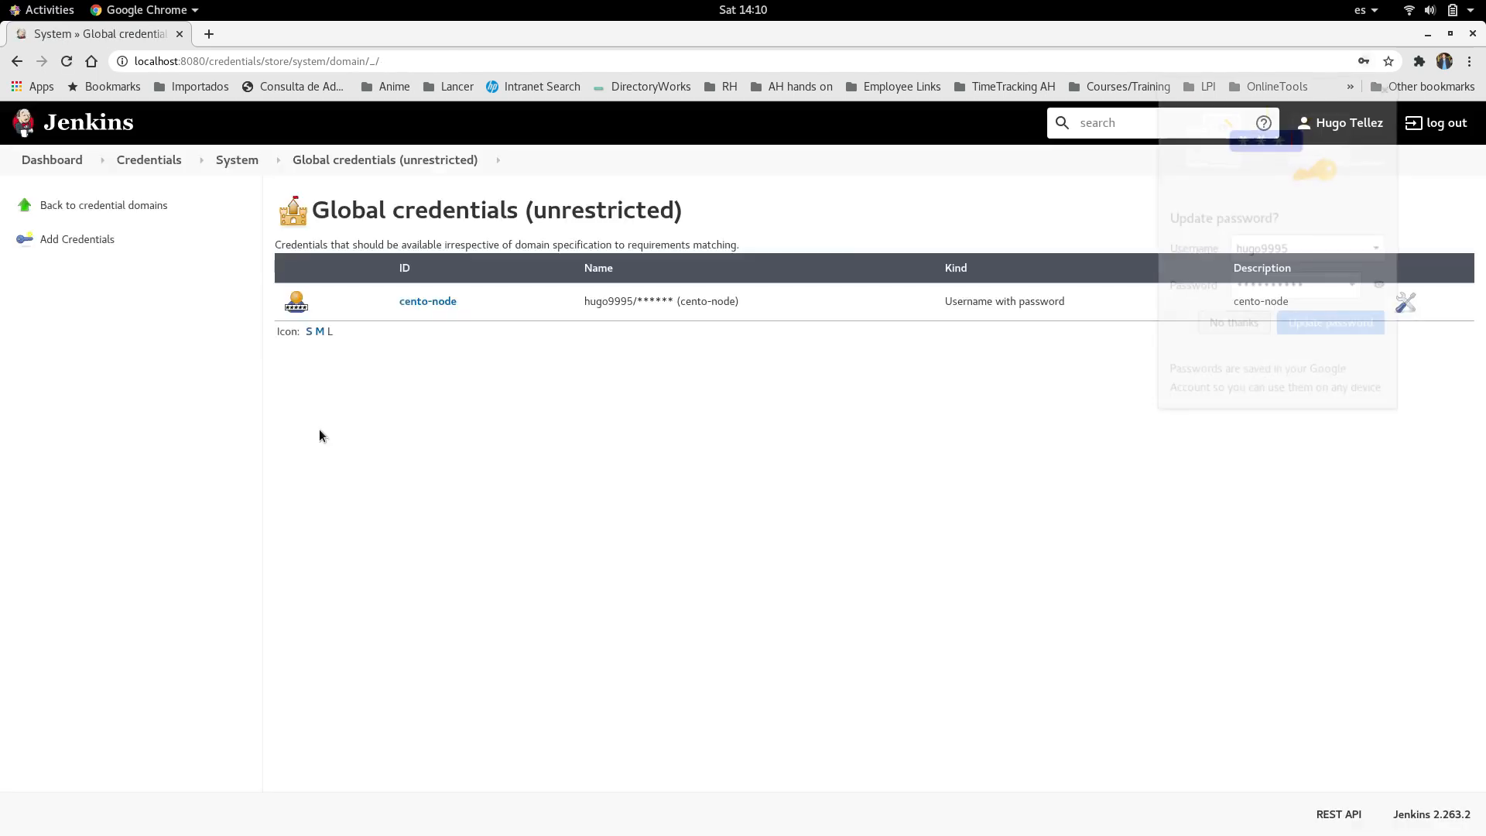
click(757, 301)
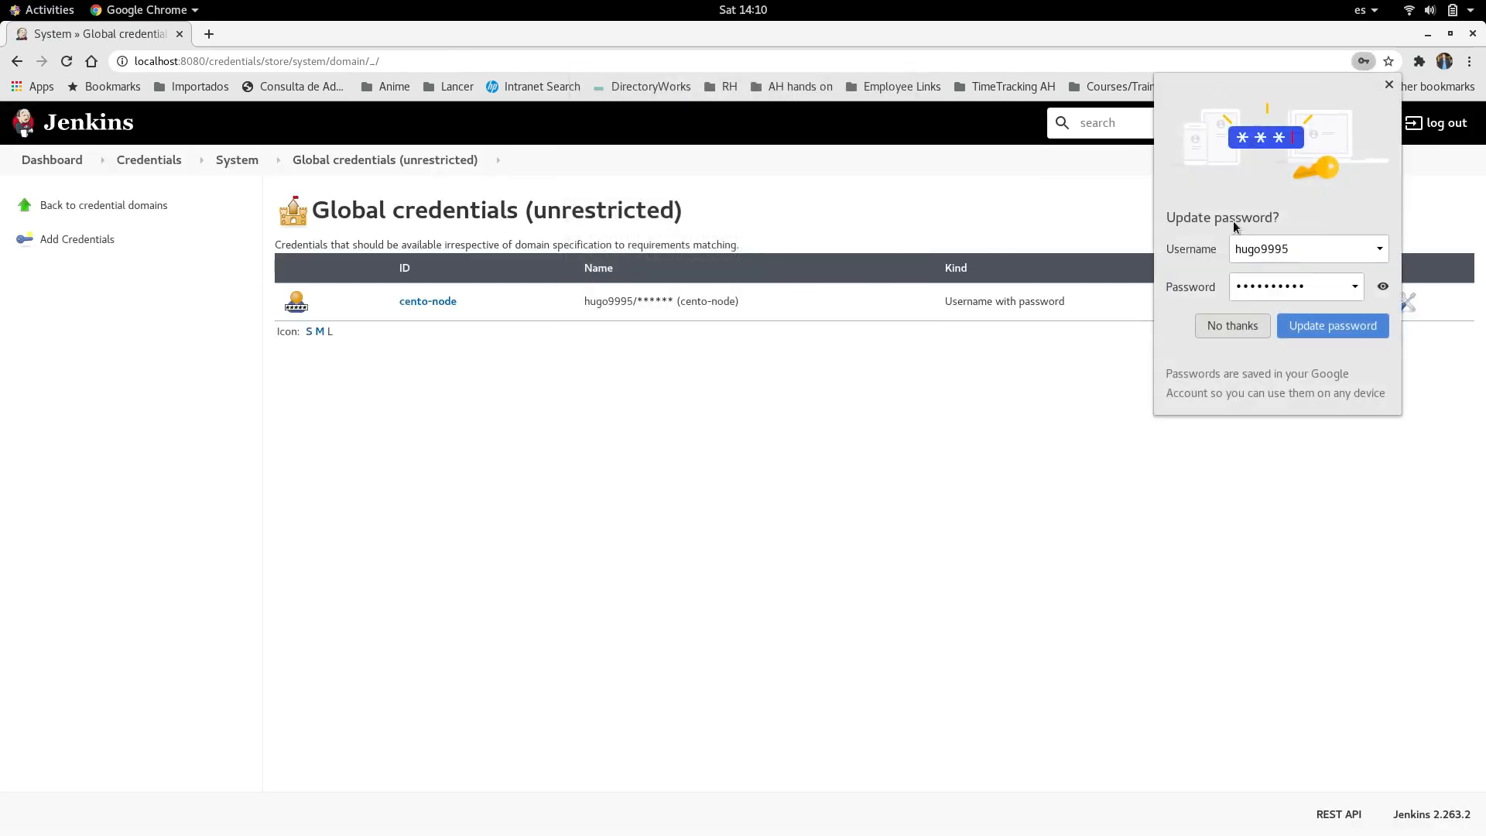
click(1233, 325)
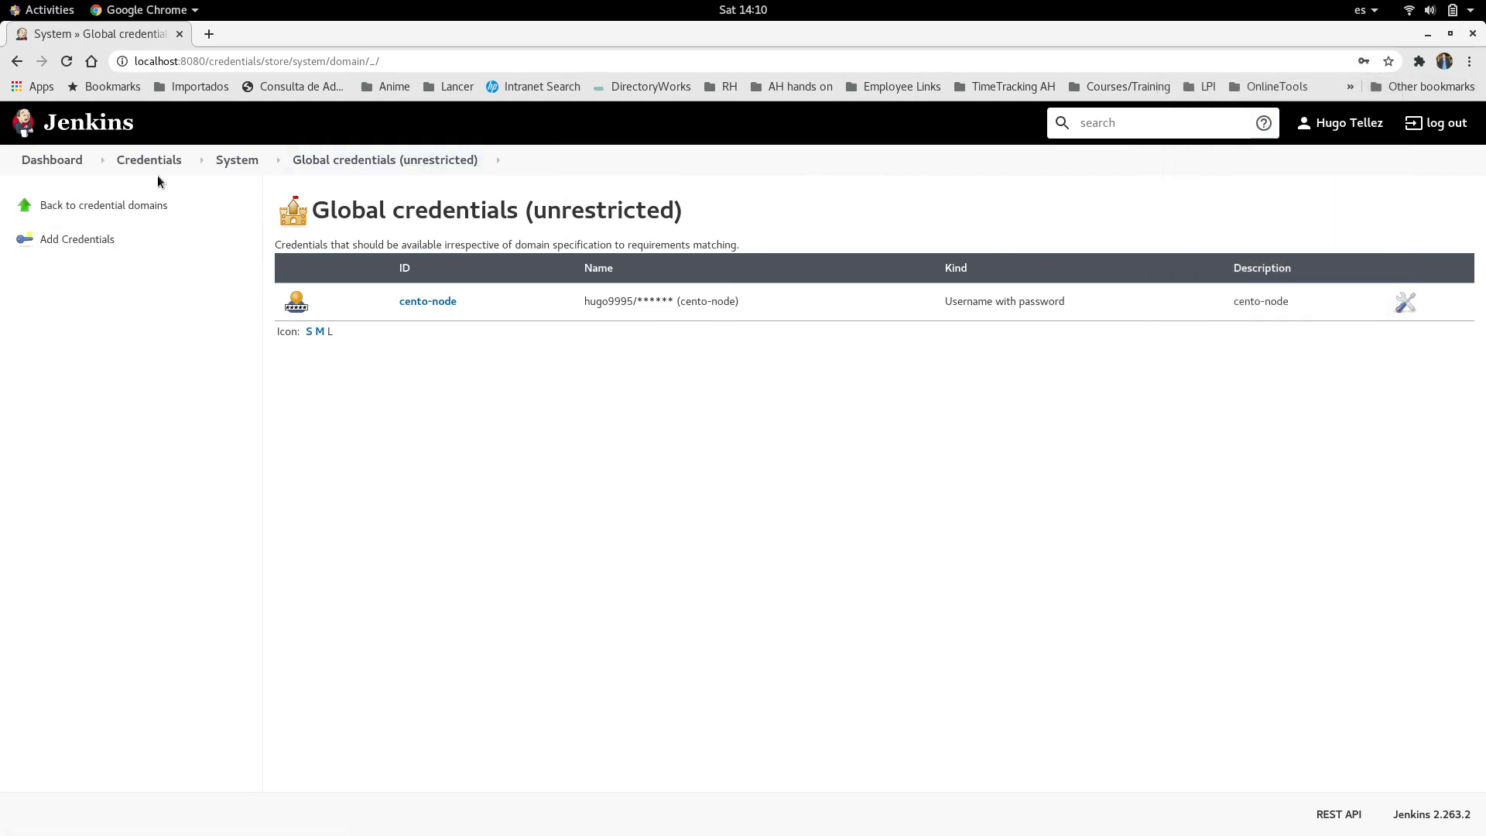
Step: Open the form for adding a new node in Jenkins' Manage Nodes and Clouds
click(54, 161)
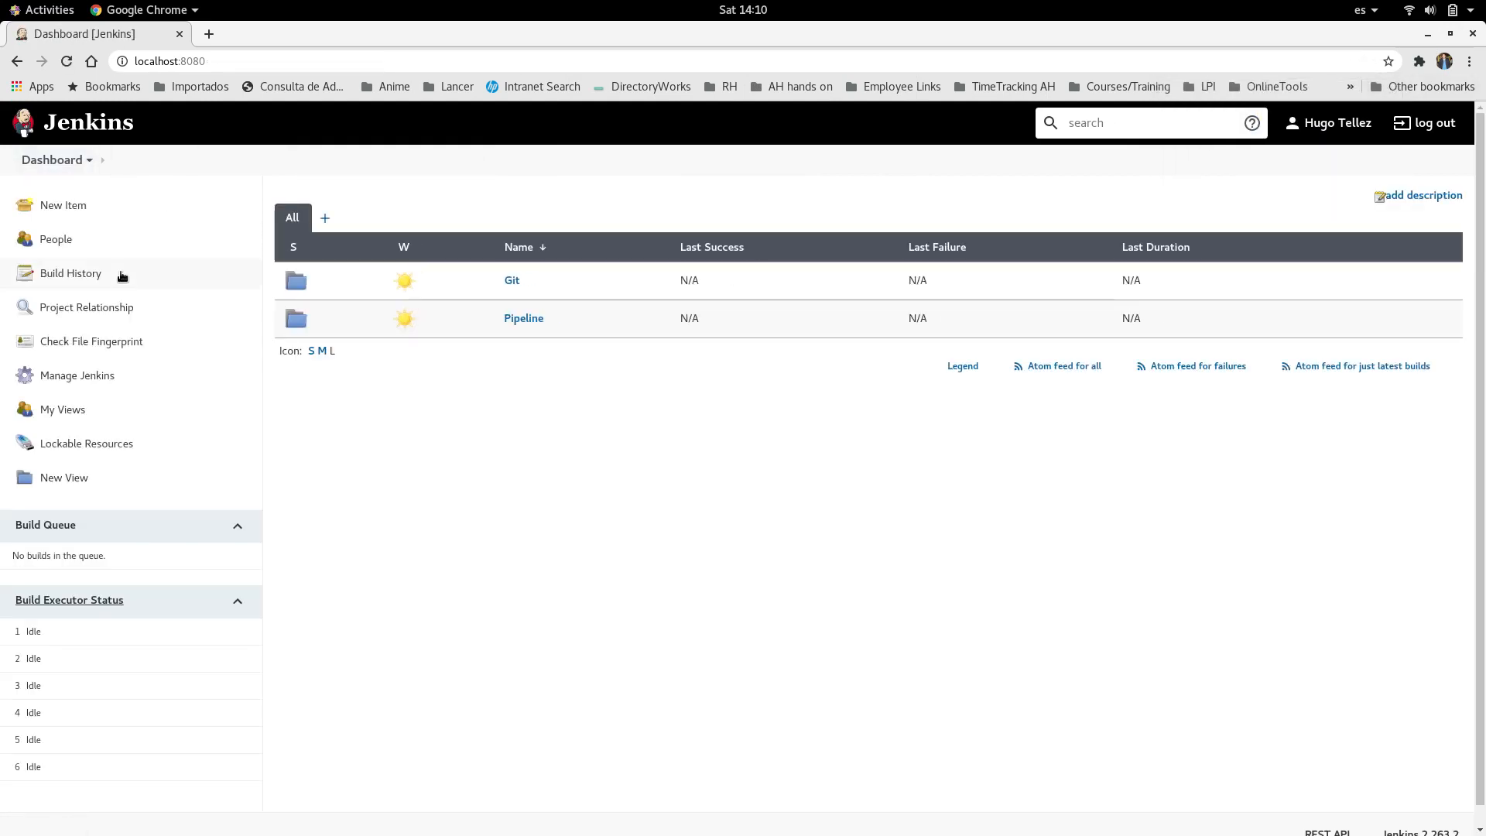
click(77, 375)
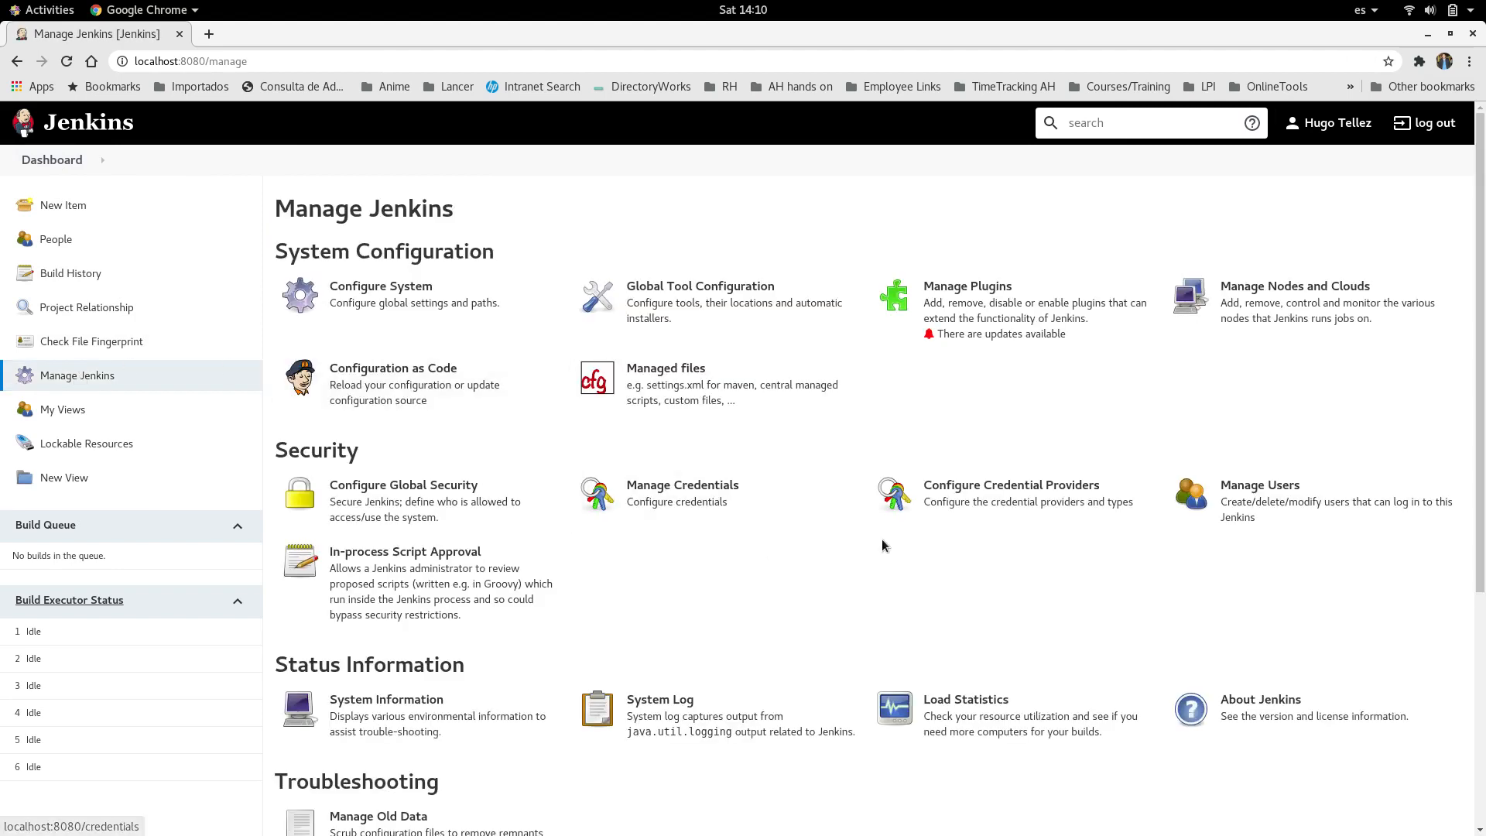
click(1294, 307)
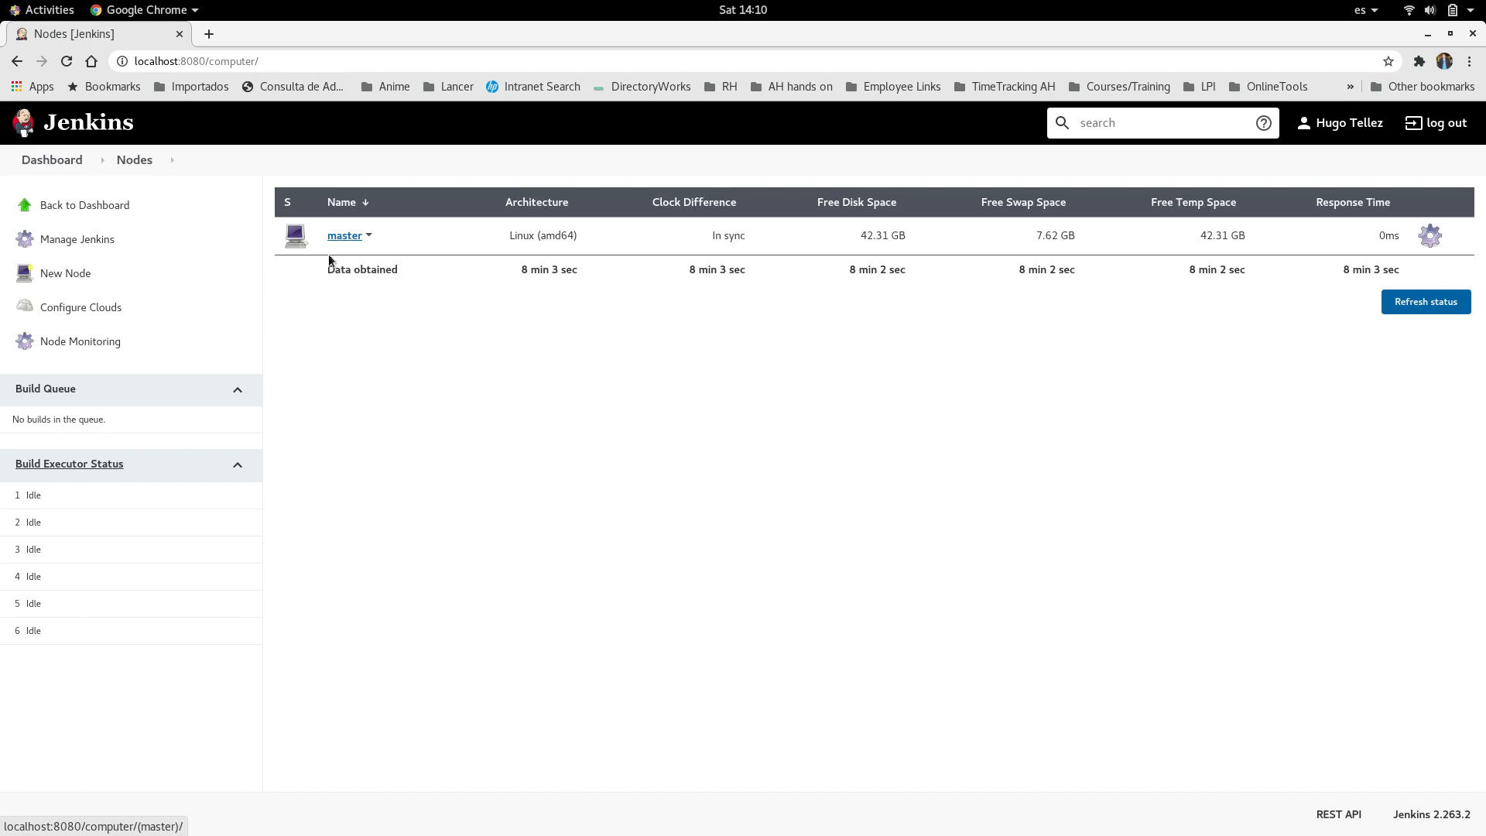
click(82, 276)
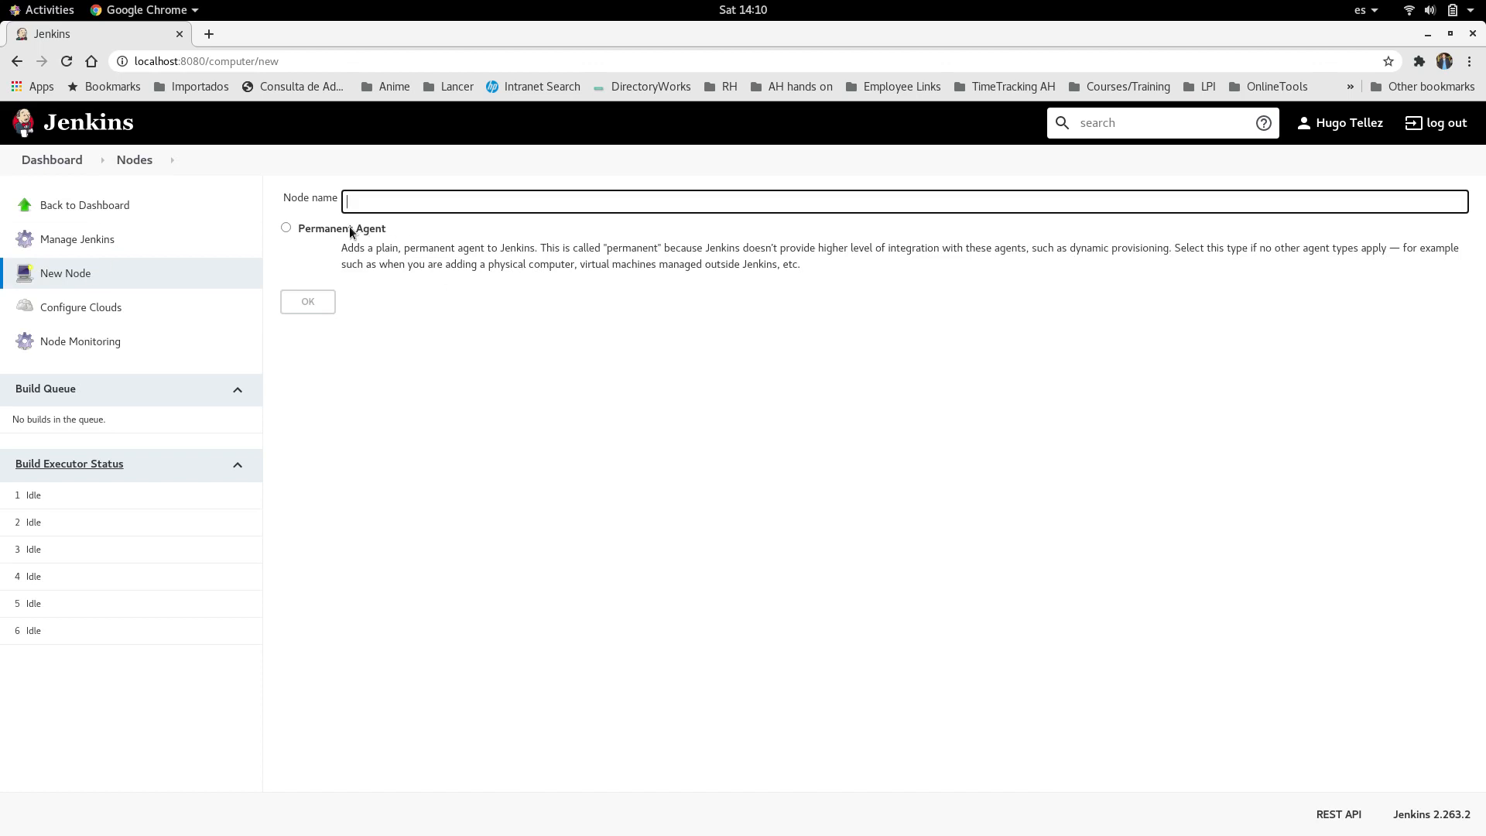
Step: Create a permanent agent node named centos-node
click(352, 229)
click(373, 197)
text(centos-node)
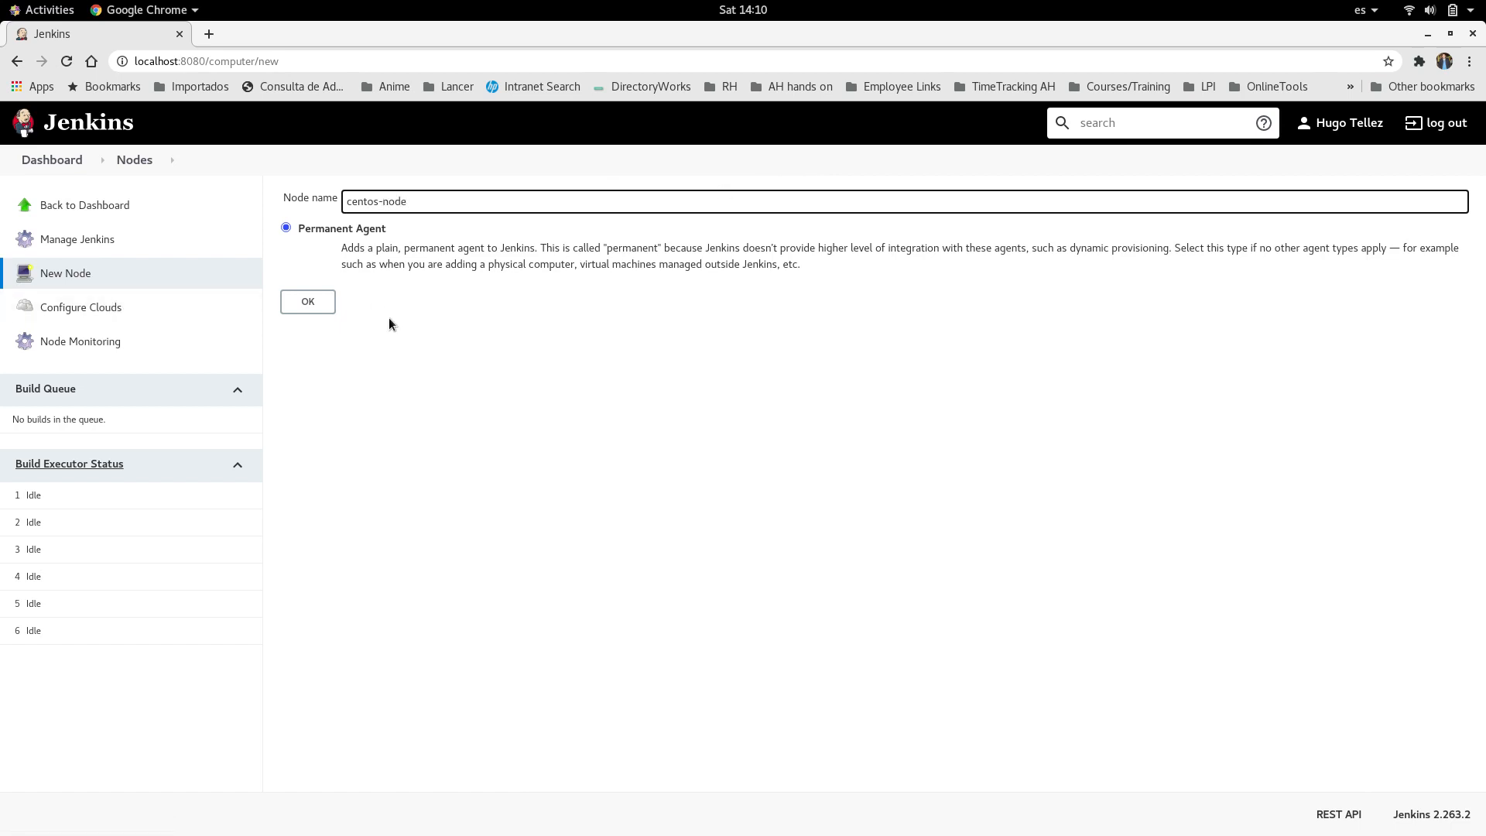
click(319, 315)
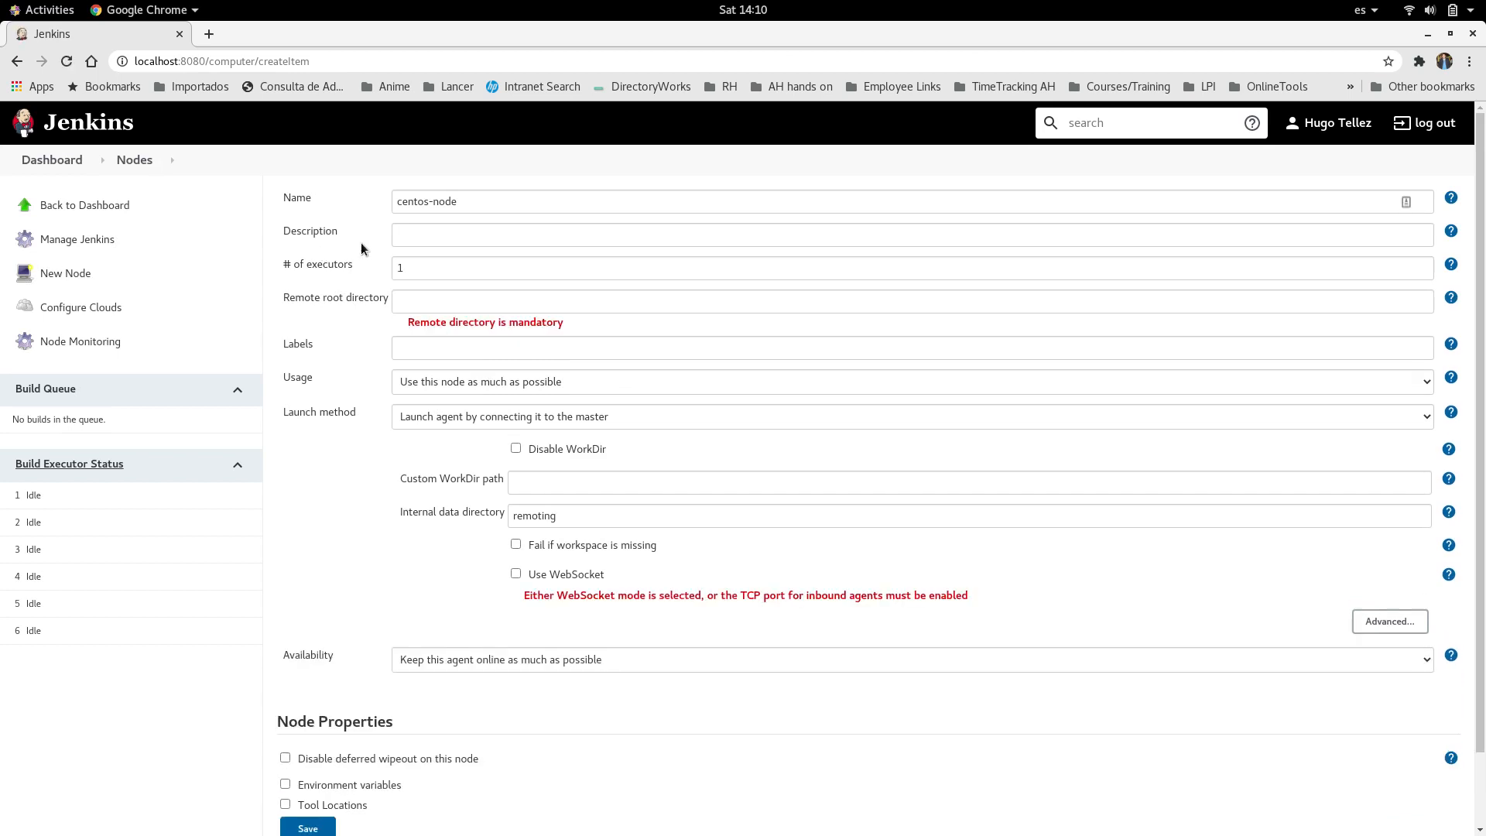
Step: Describe centos-node as "linux node" and set its number of executors to 4
click(424, 236)
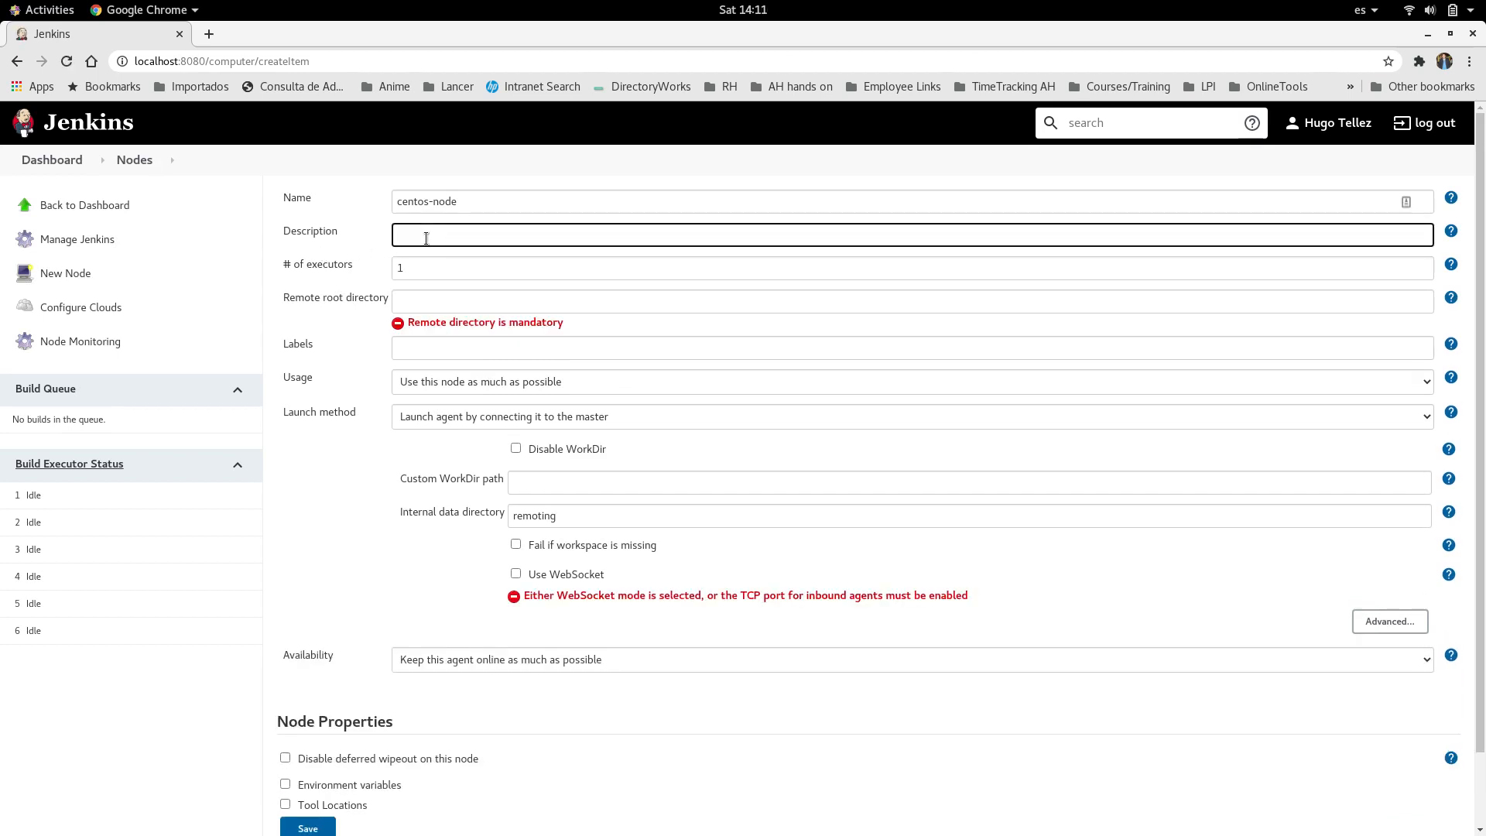
text(linux node)
click(427, 271)
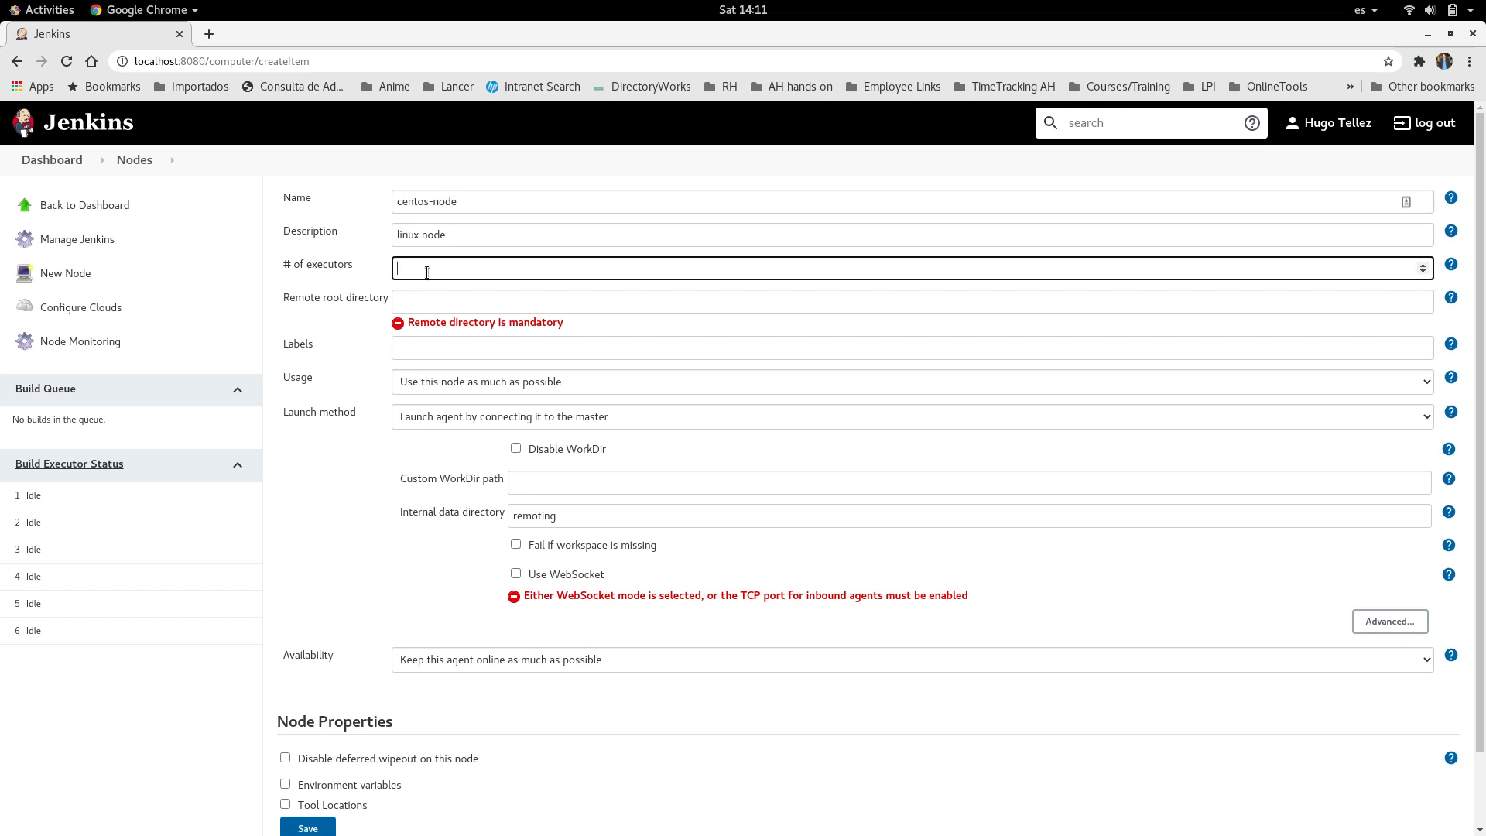
text(4)
Step: Set the remote root directory to a jenkinsNode folder in the account's home directory and add the label Linux
click(421, 302)
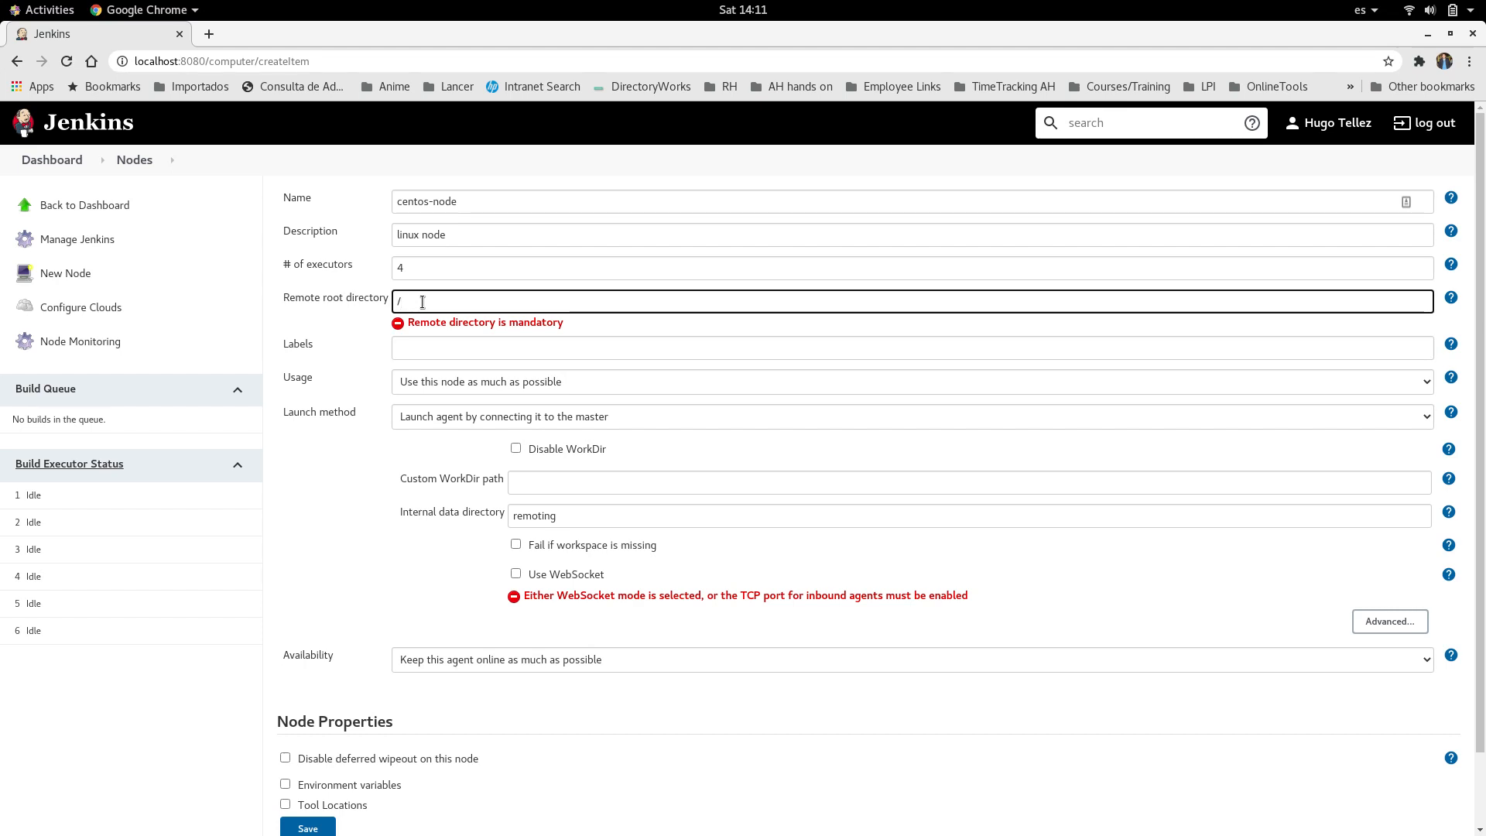
text(hug)
text(e)
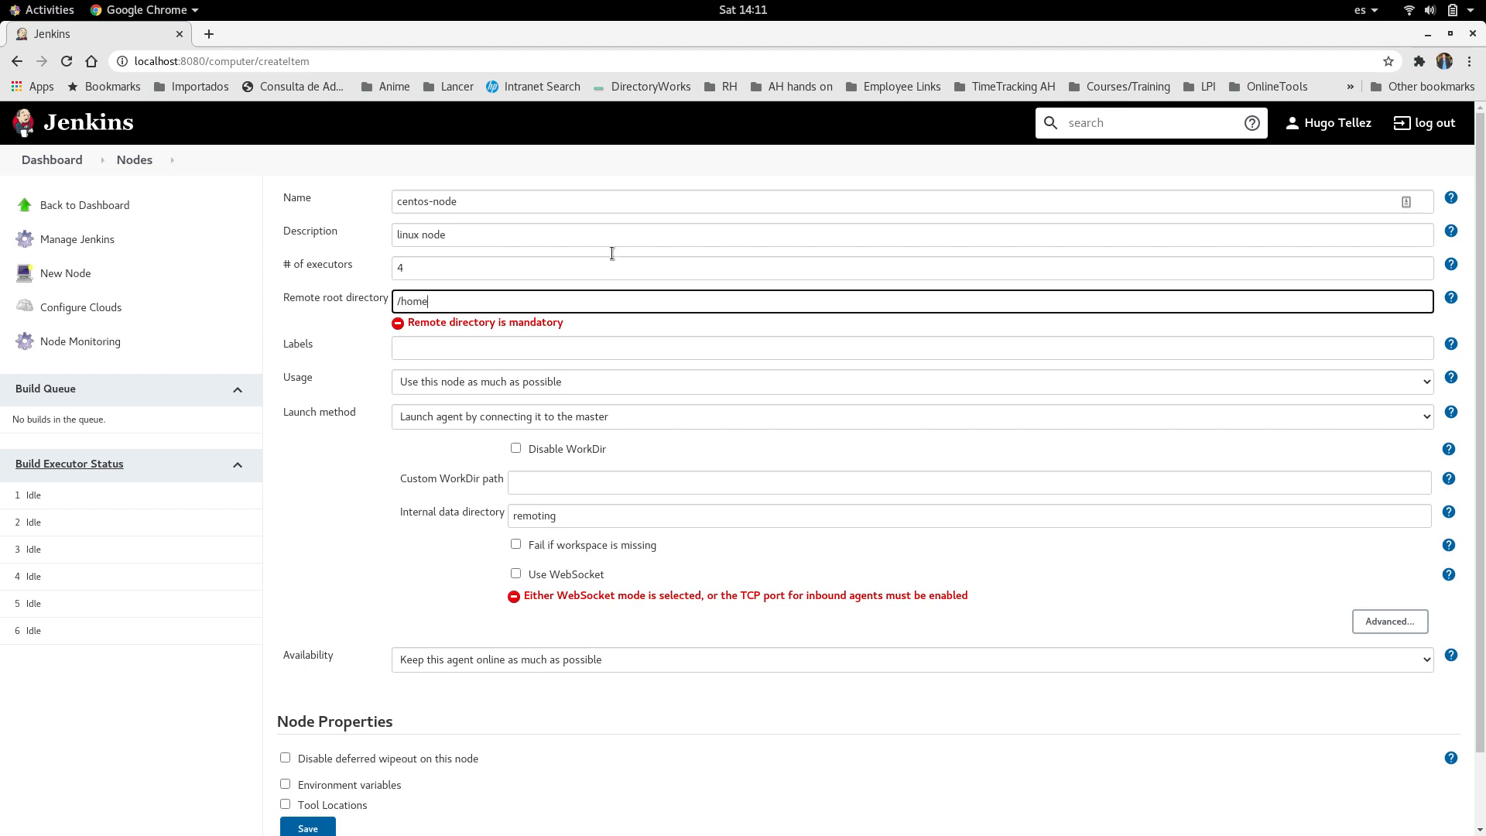
text(/hugo9995/jenkinsNode)
click(477, 349)
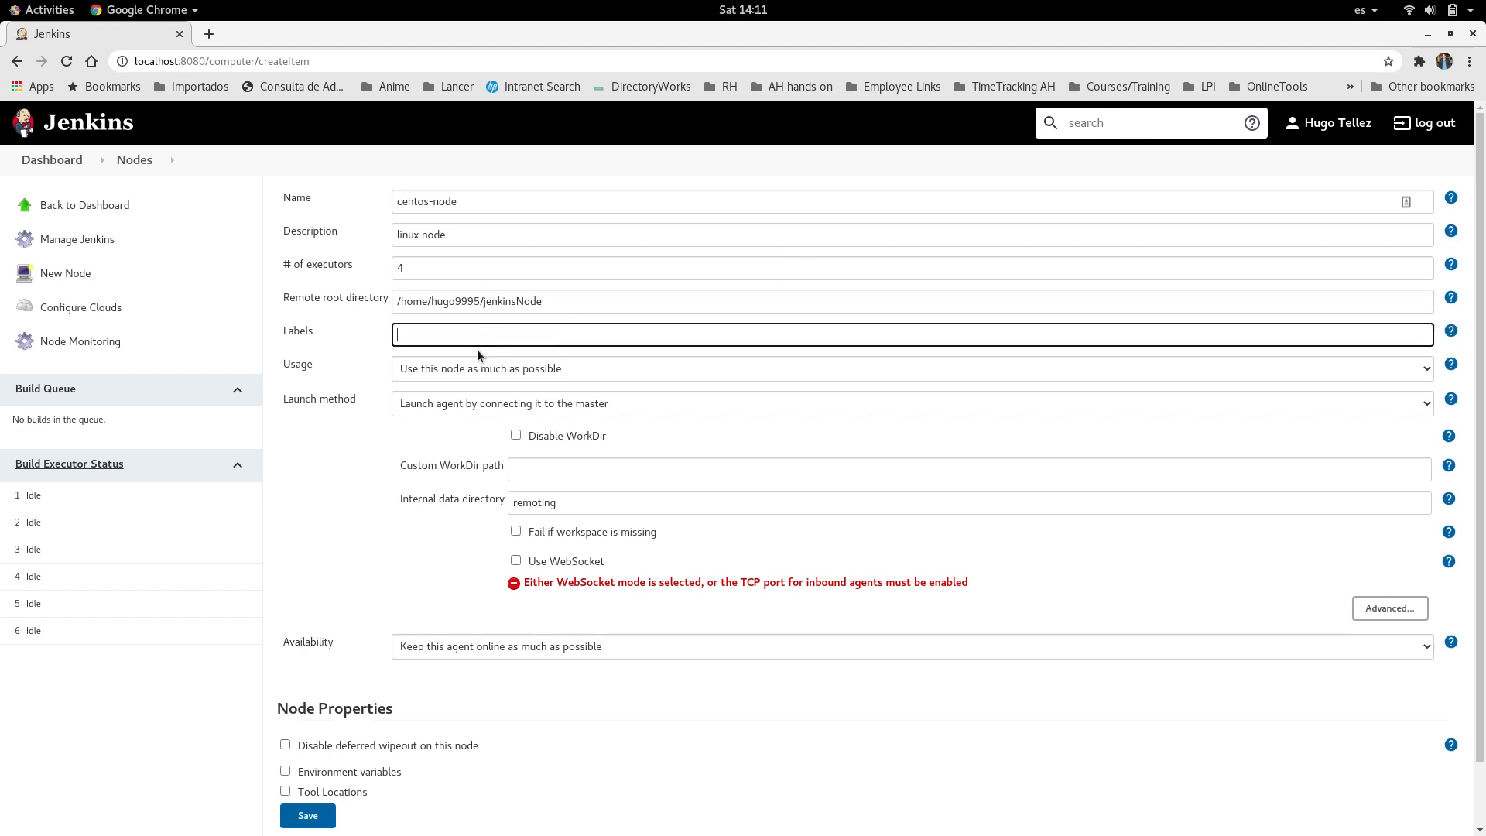
text(Linux)
Step: Set the node to launch agents via SSH on host 192.168.1.141 with the cento-node credentials, and save it
click(481, 398)
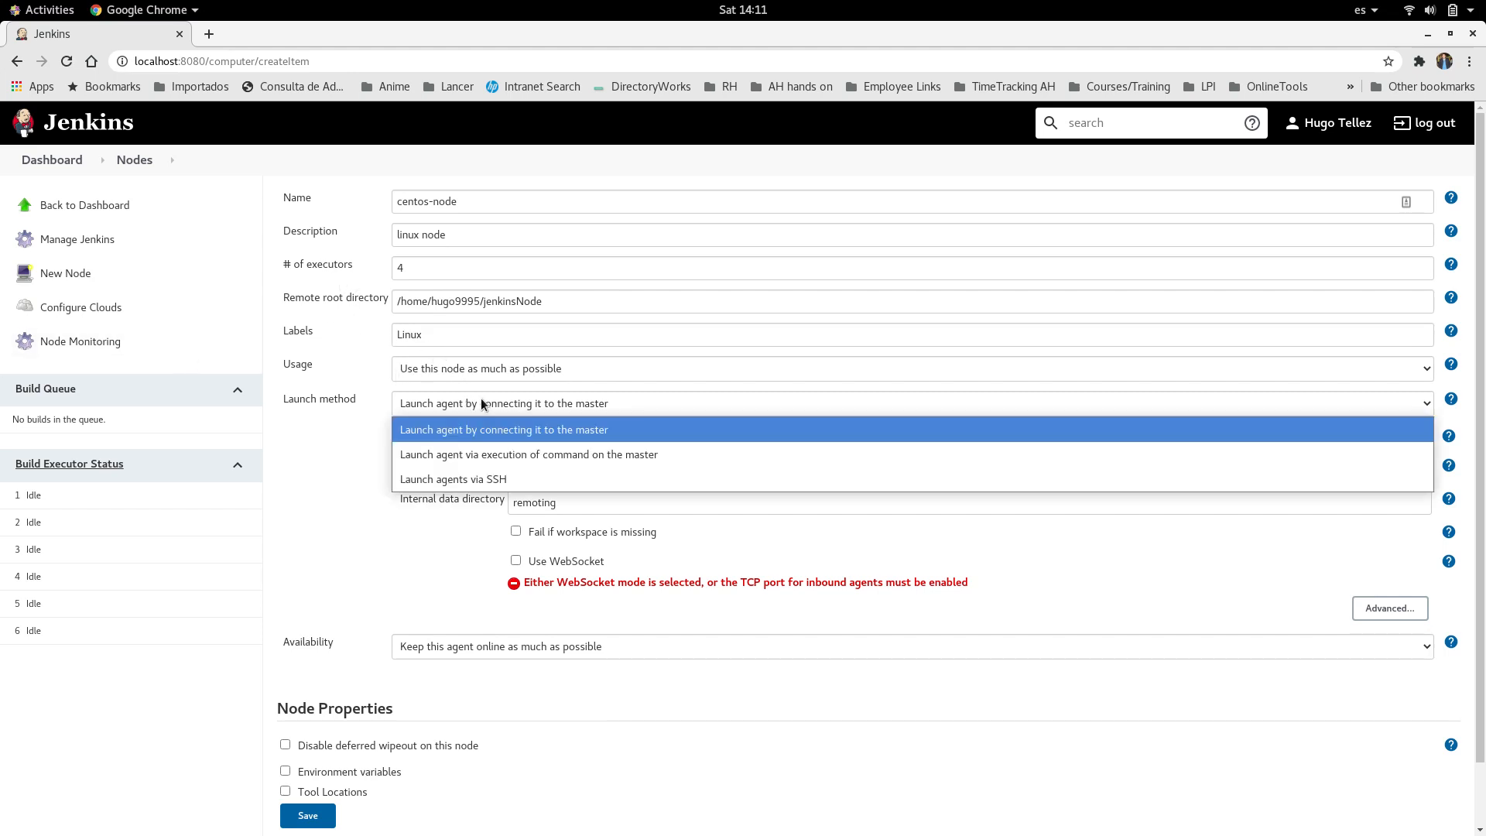
click(510, 481)
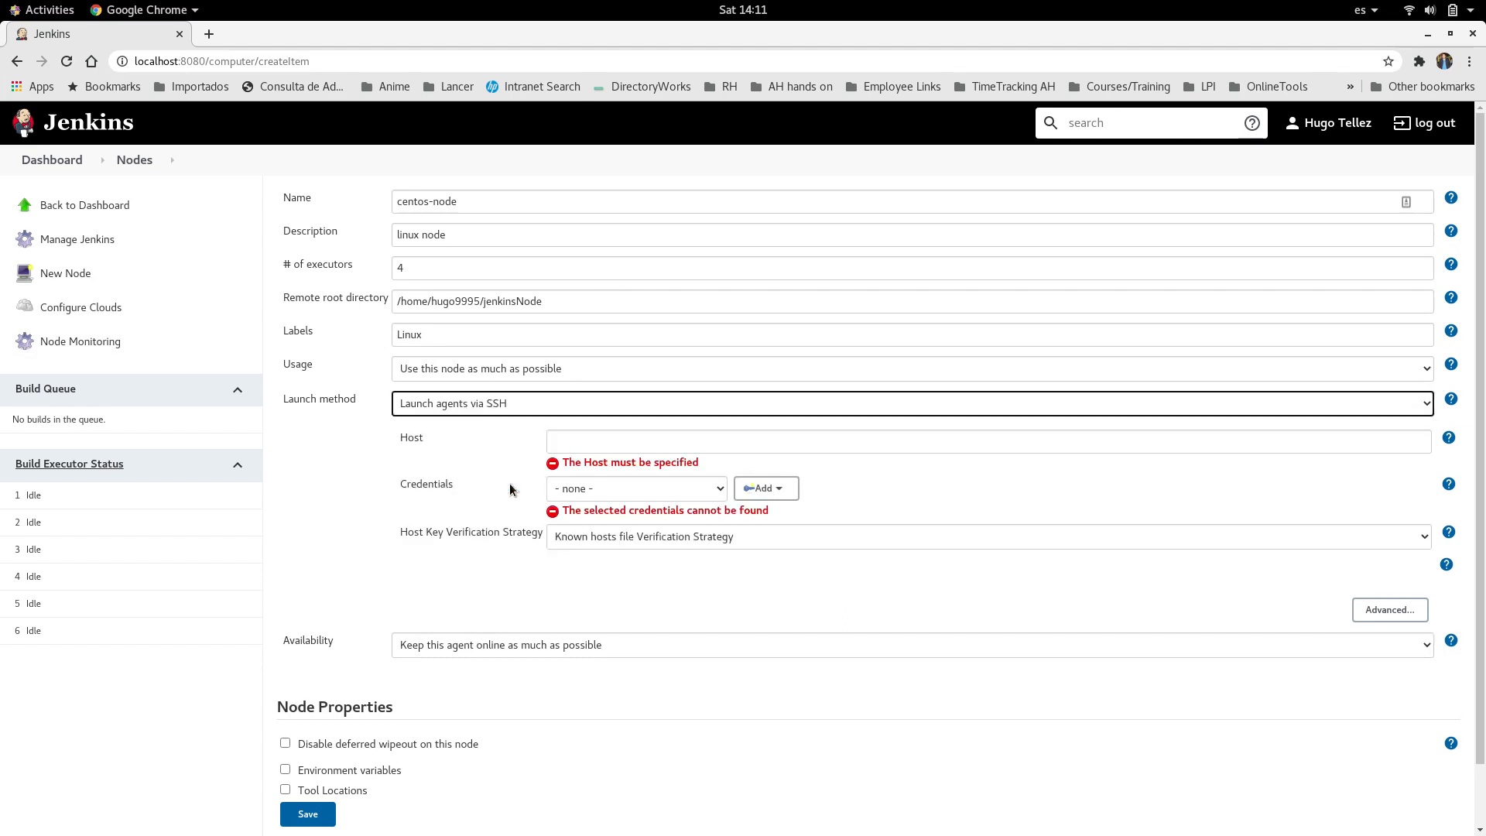
click(588, 445)
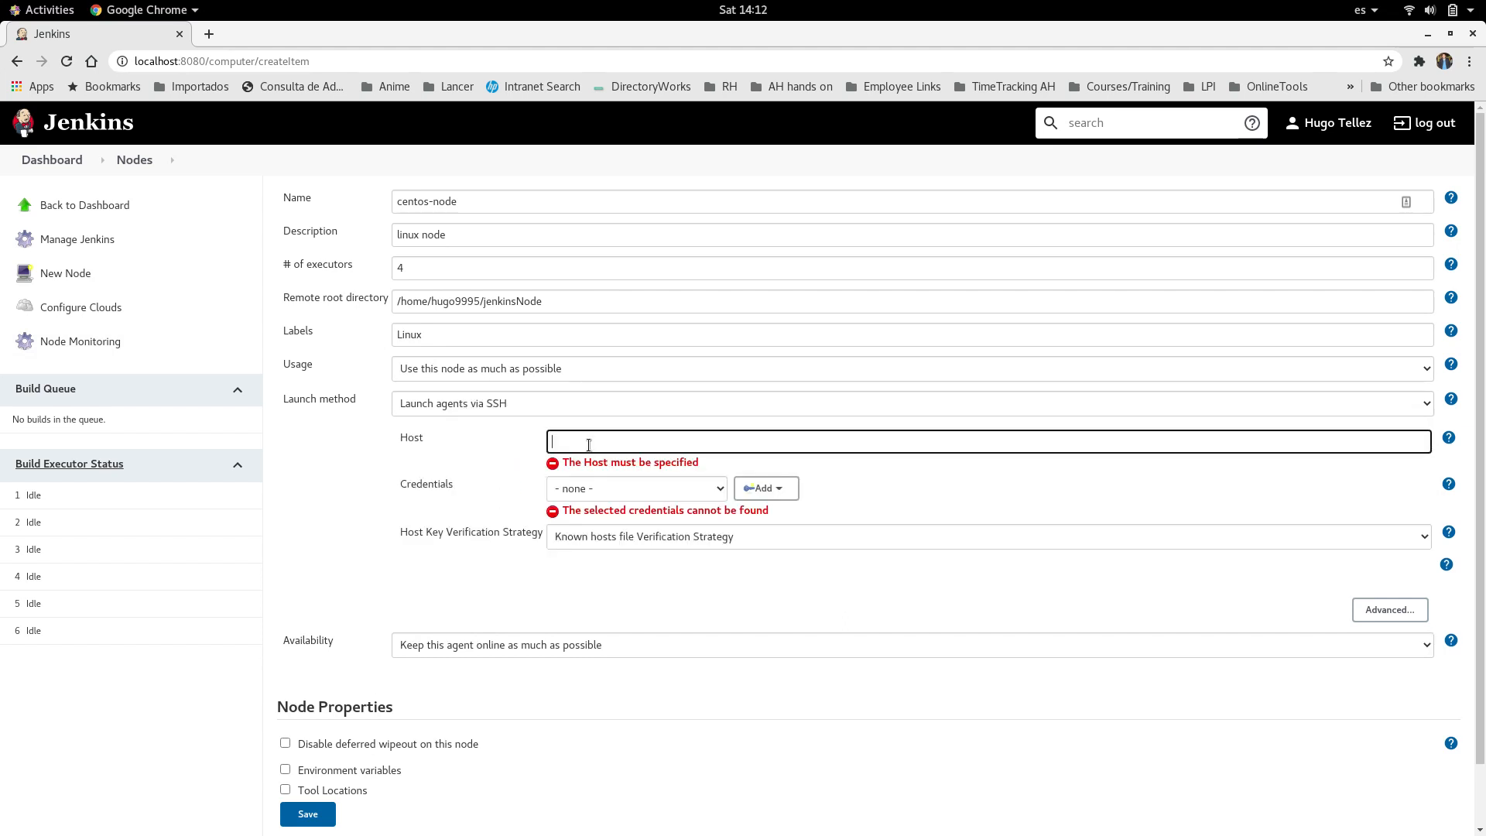
text(192.168.1.141)
click(636, 486)
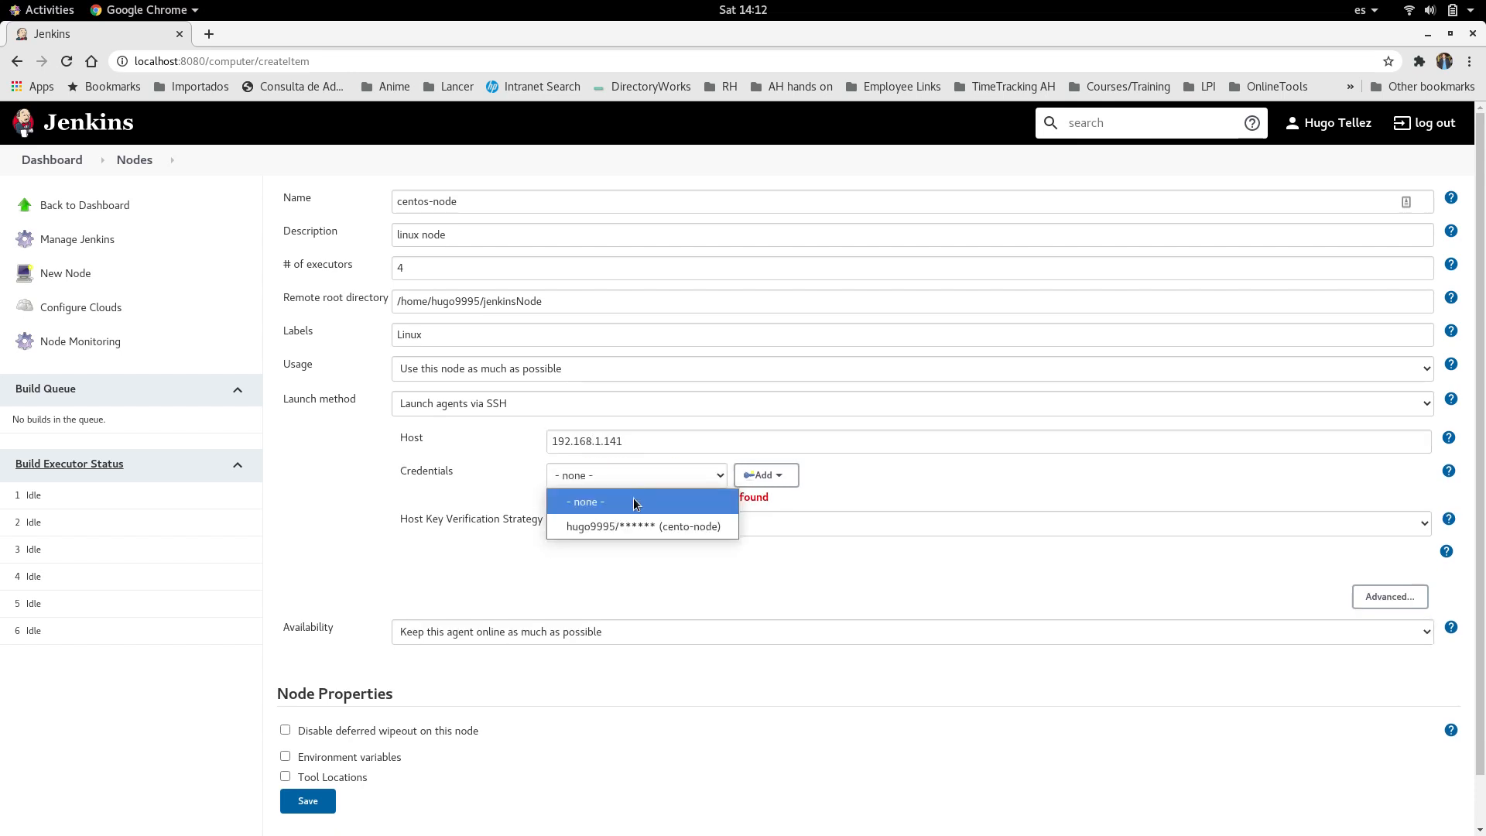
click(625, 524)
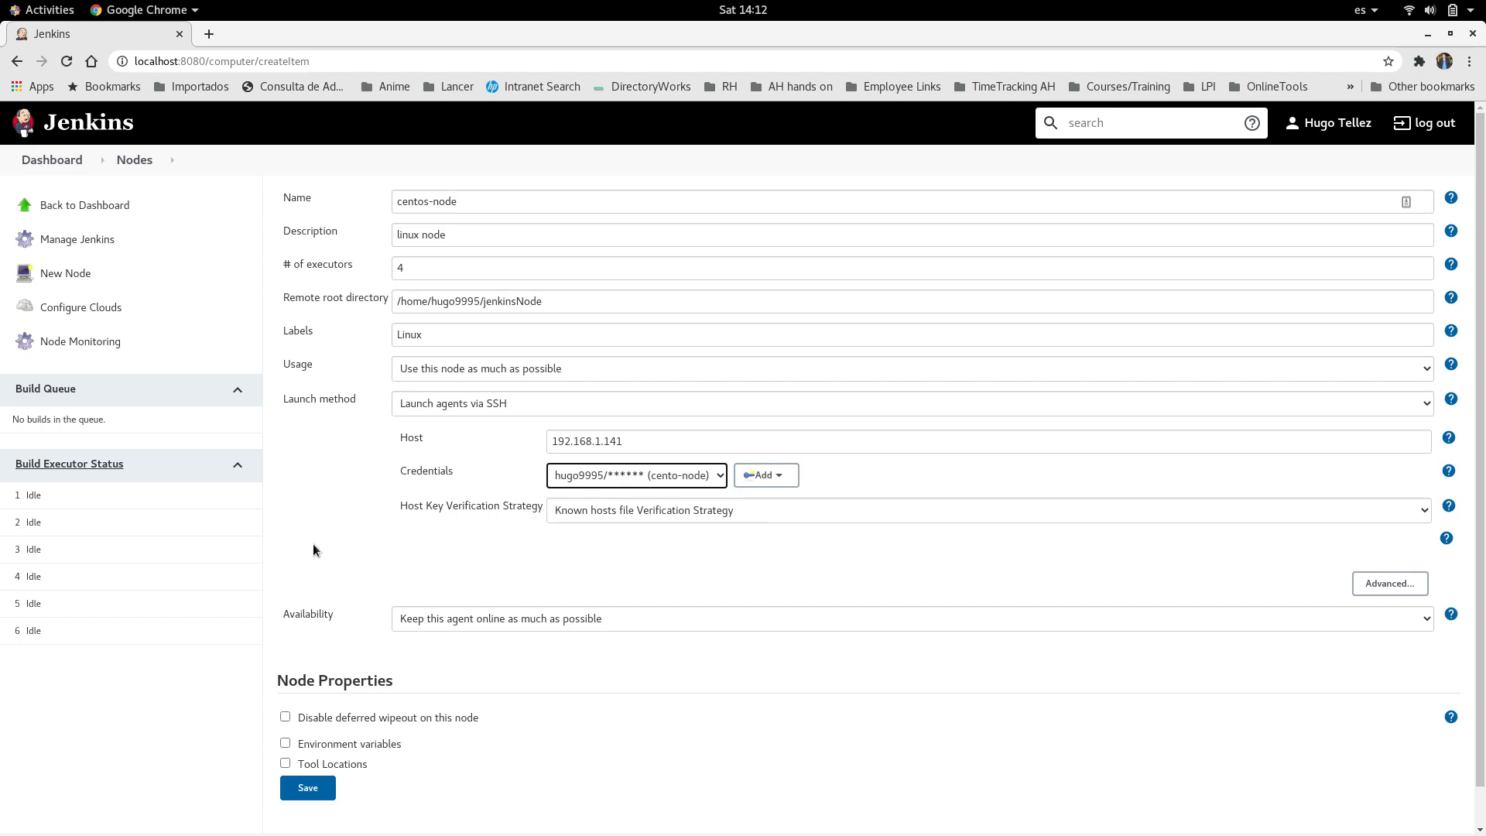
click(366, 567)
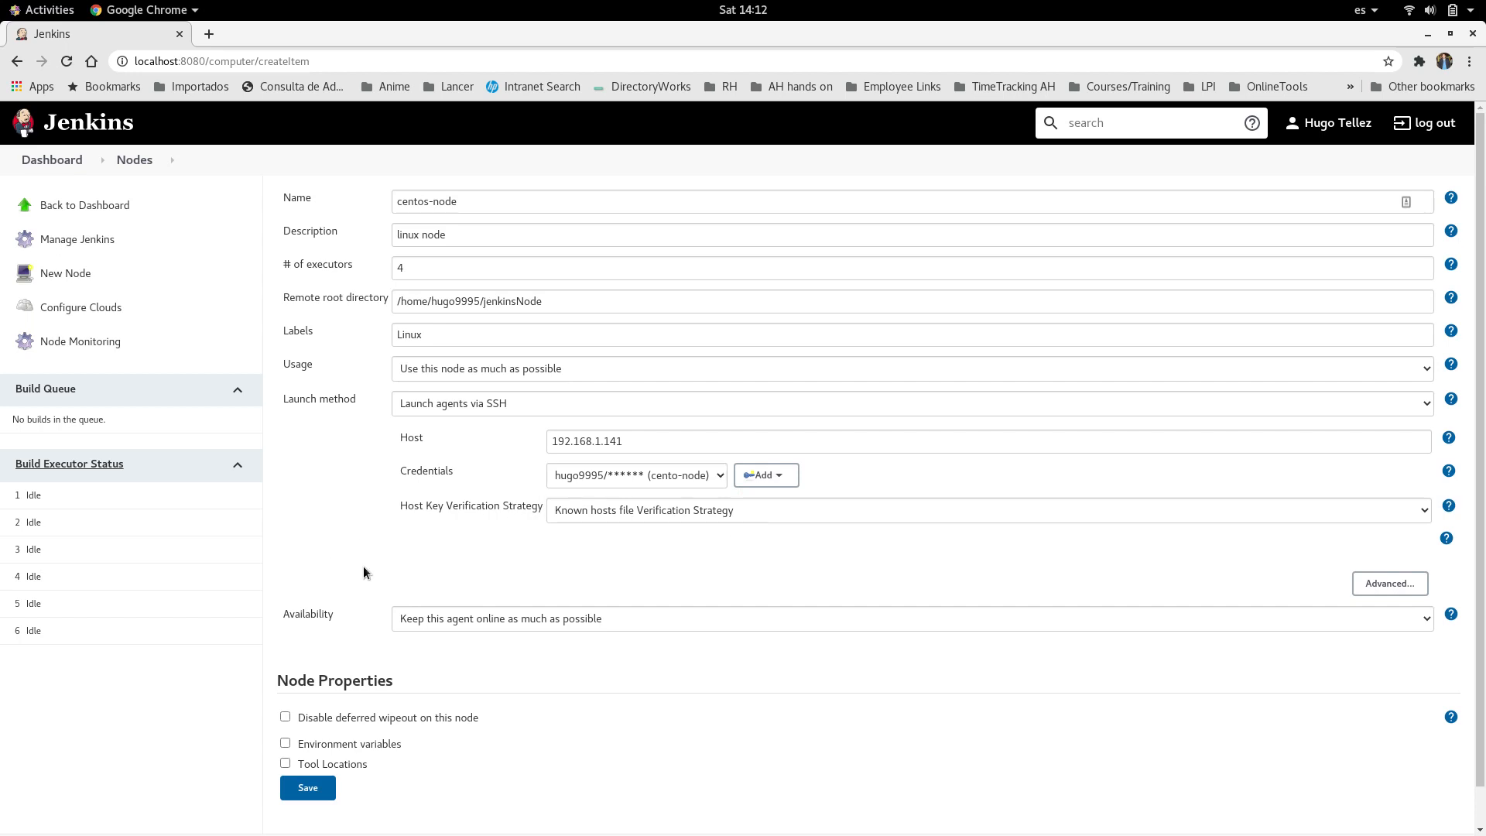
click(309, 793)
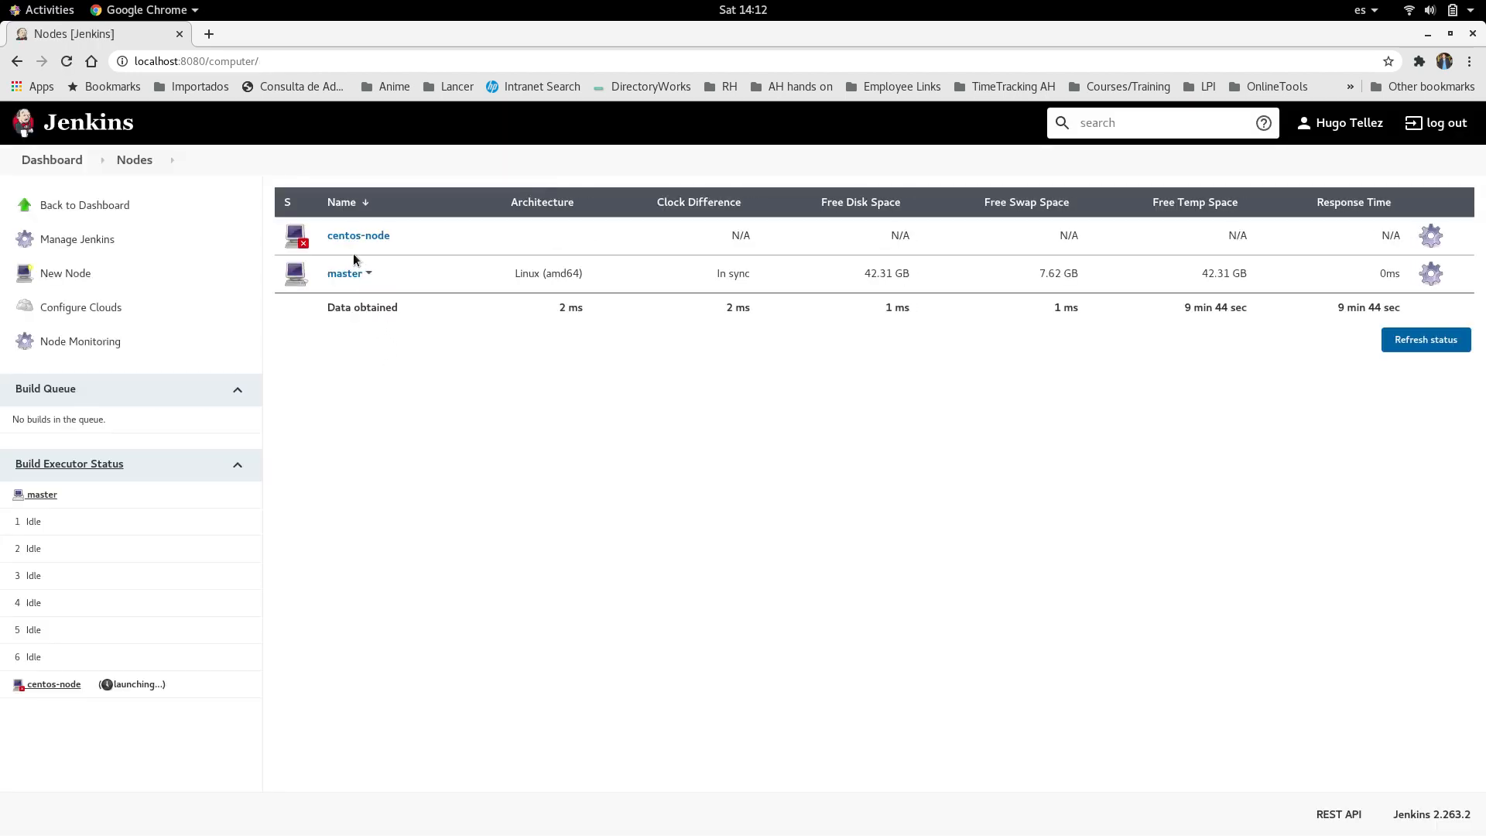
Step: Relaunch the centos-node agent and check its executors in the dashboard's Build Executor Status
click(350, 235)
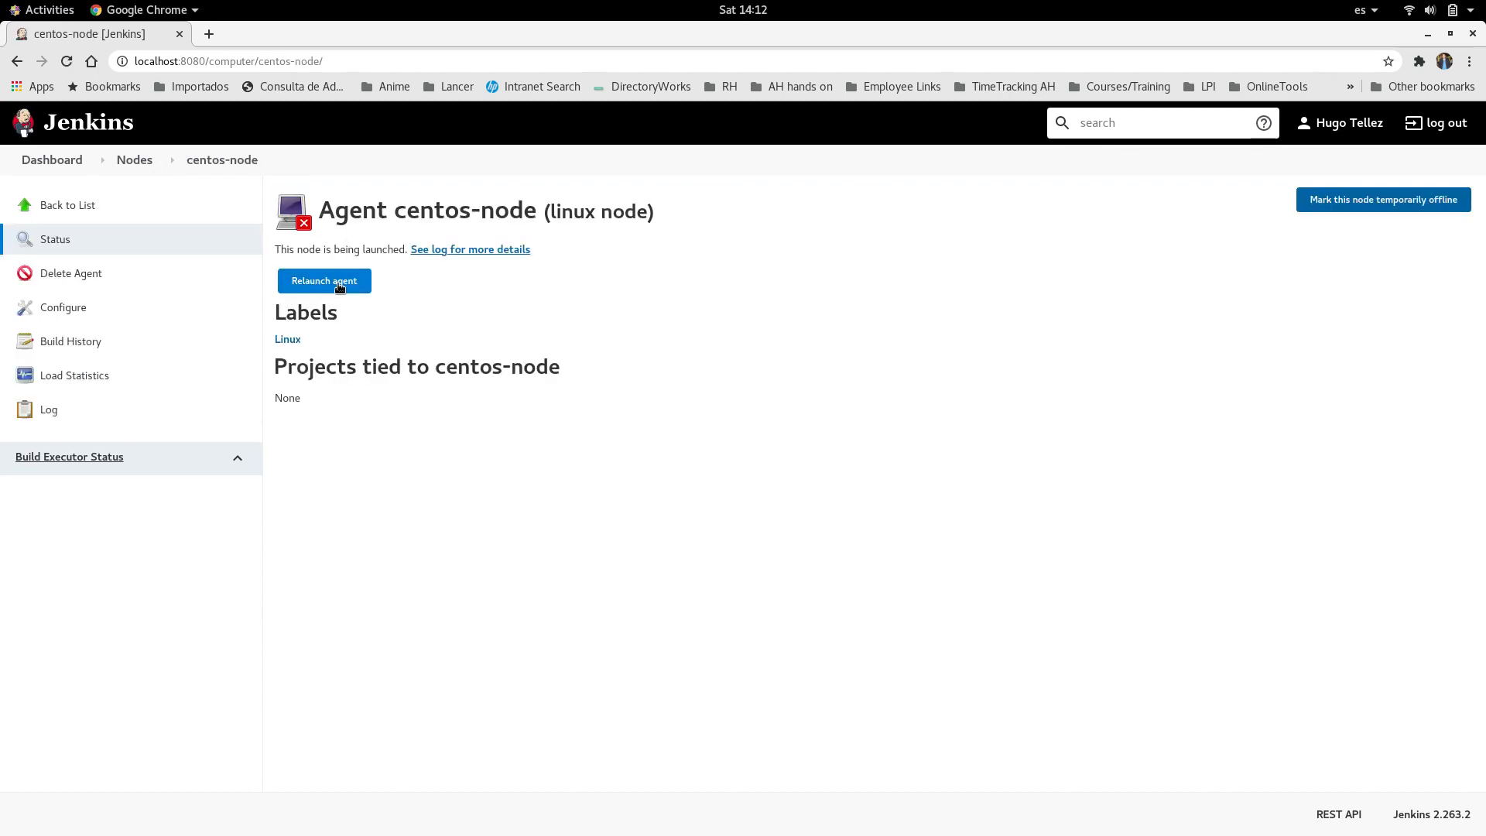
click(339, 285)
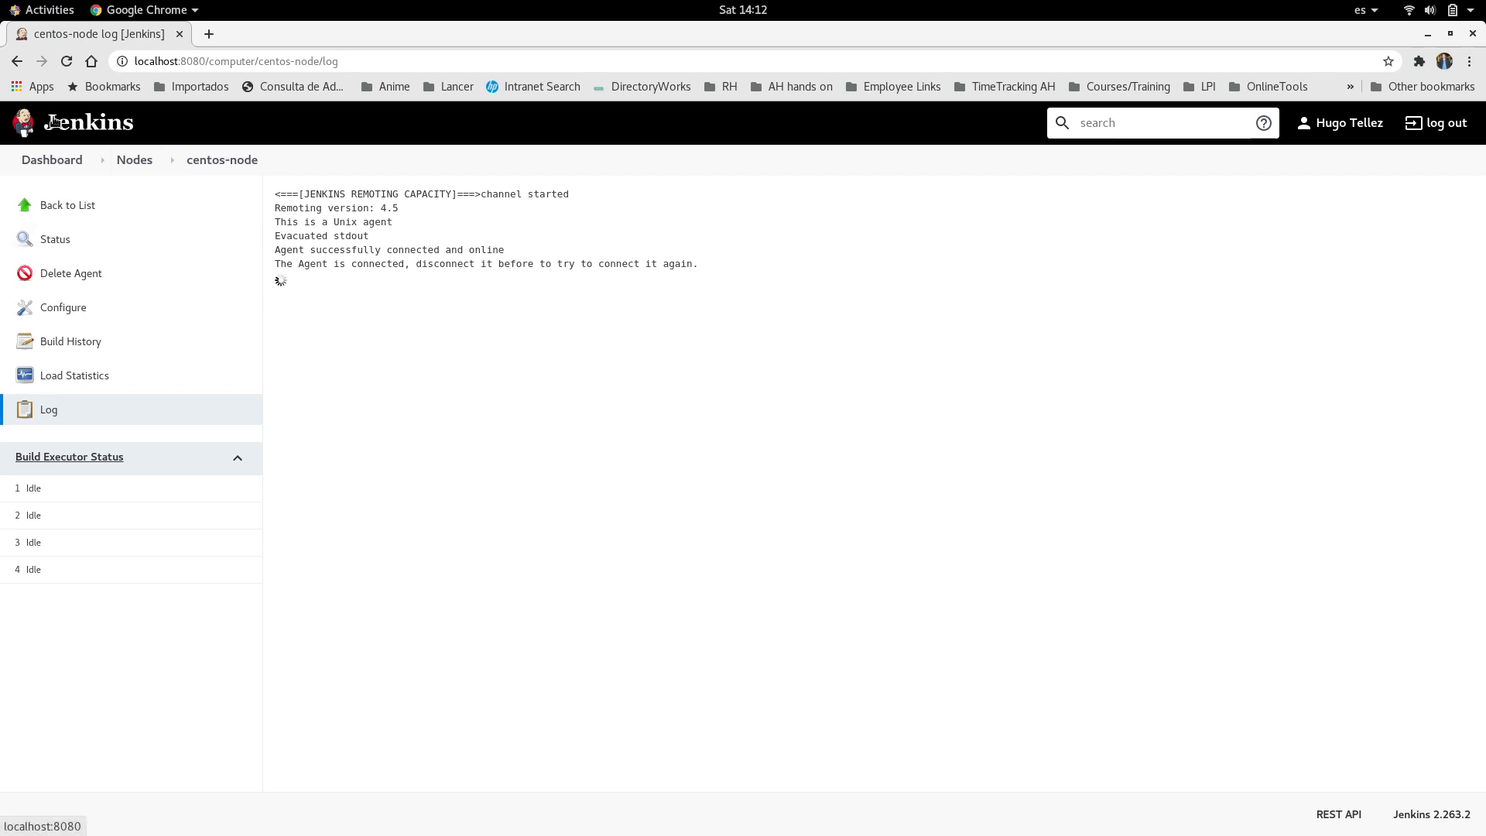
click(48, 159)
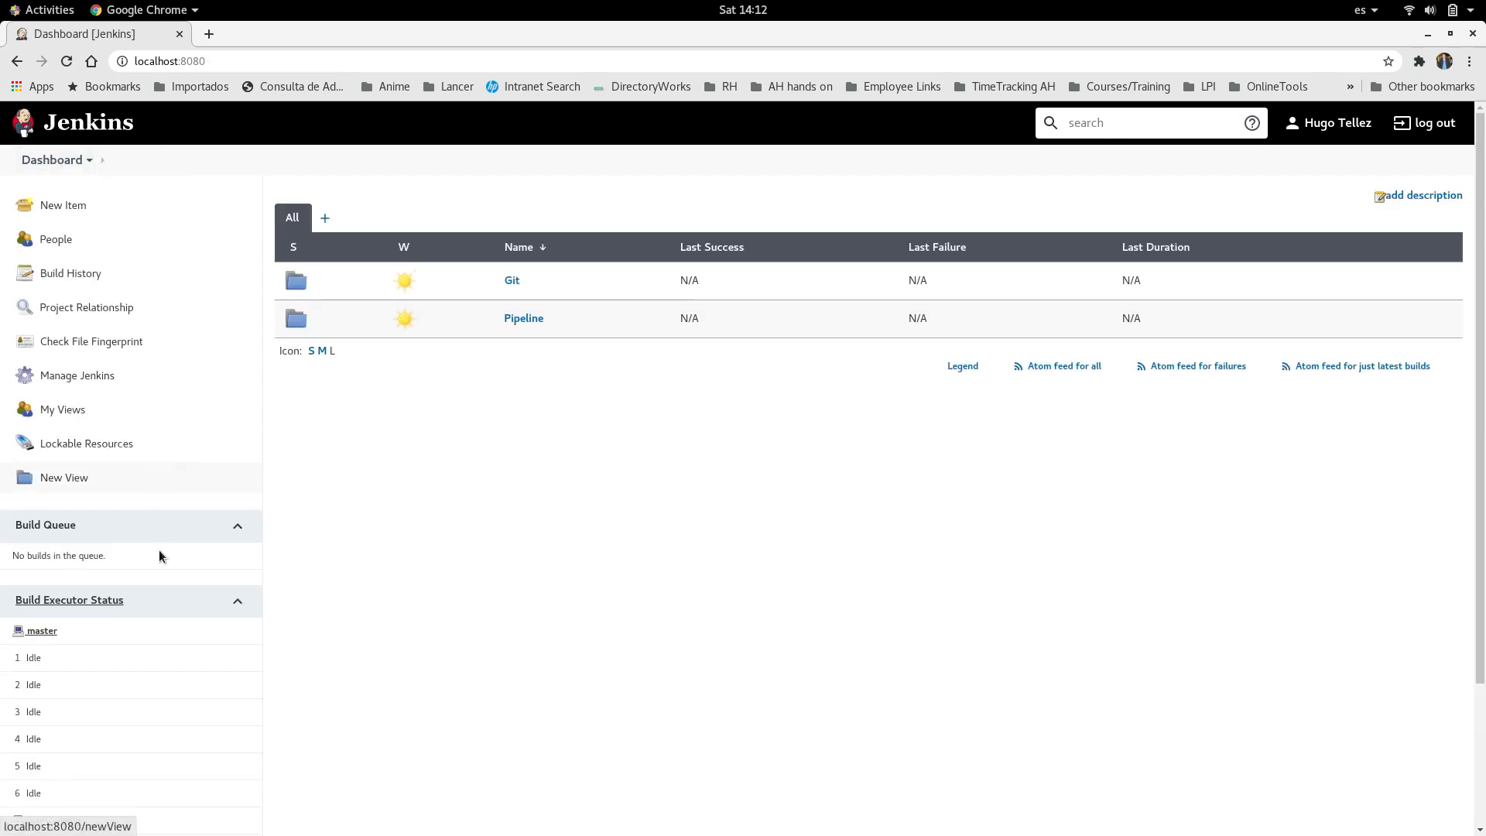
scroll(160, 556, down, 5)
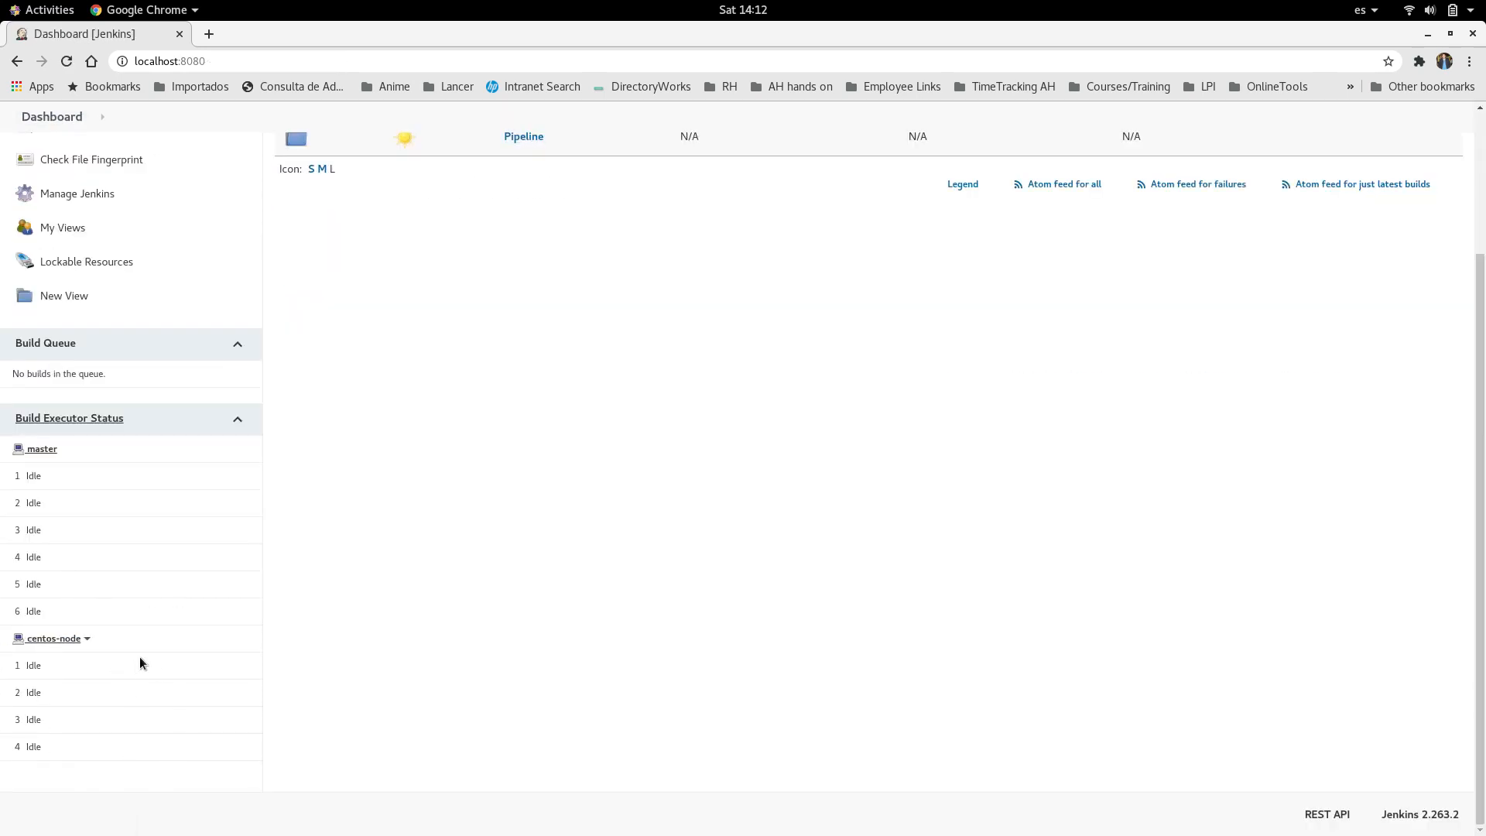